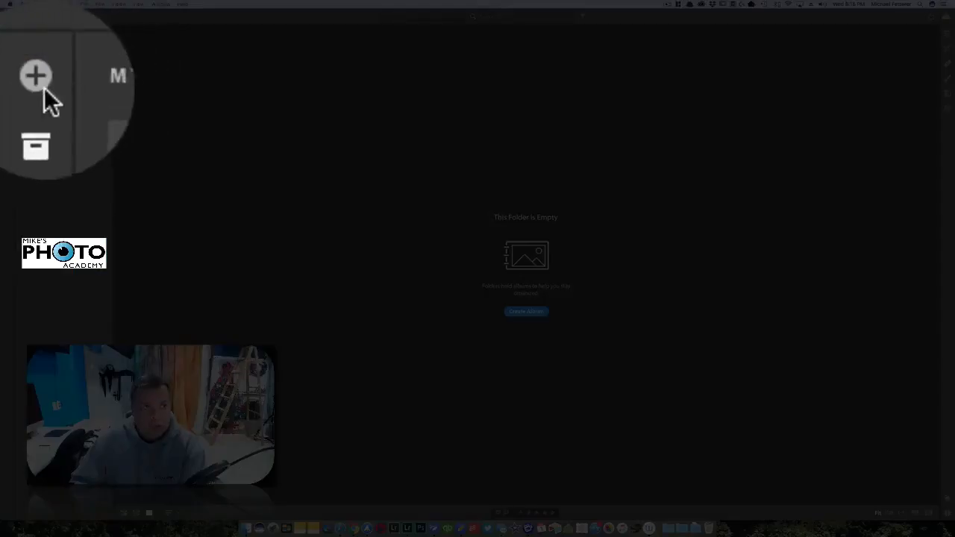
Add the photo FP5D7584.jpg from the Pictures folder and send it to import review
left_click(37, 87)
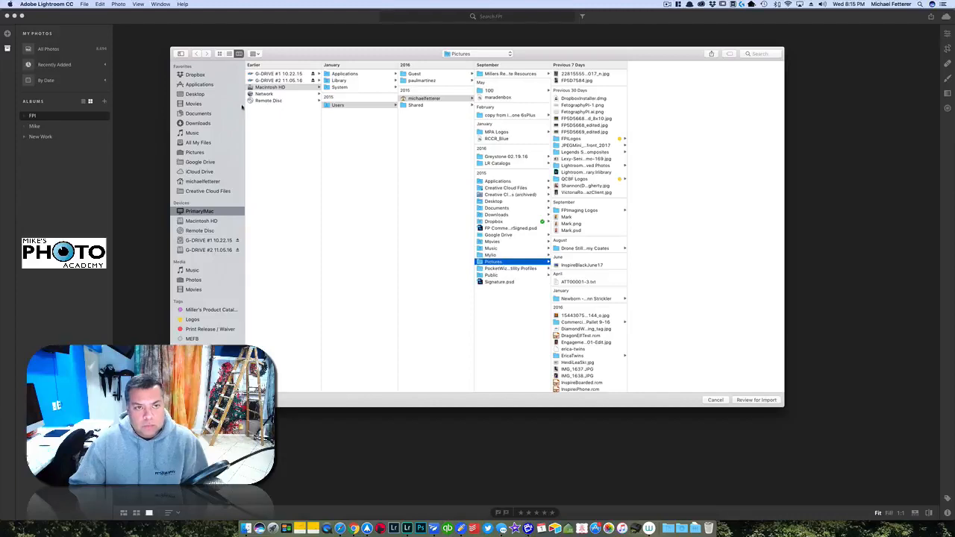
left_click(194, 153)
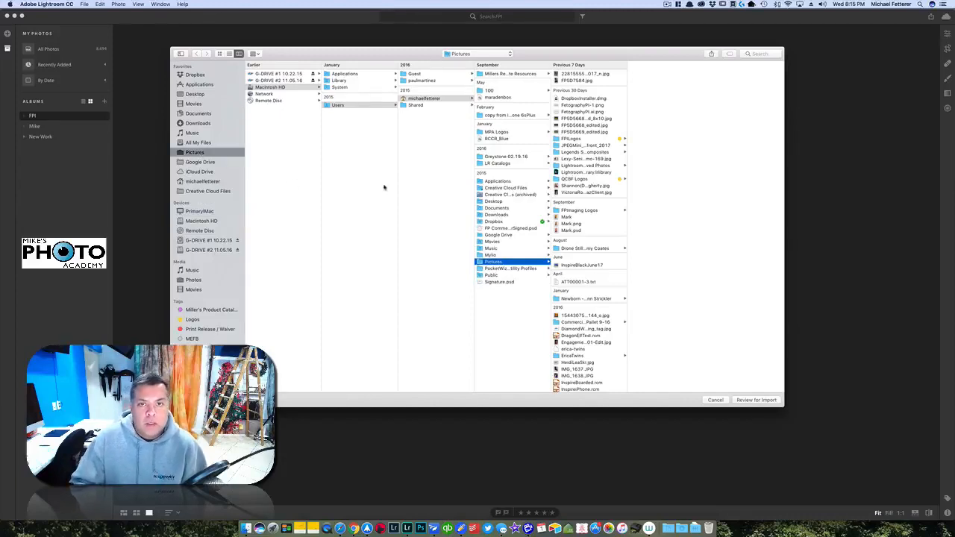
left_click(578, 80)
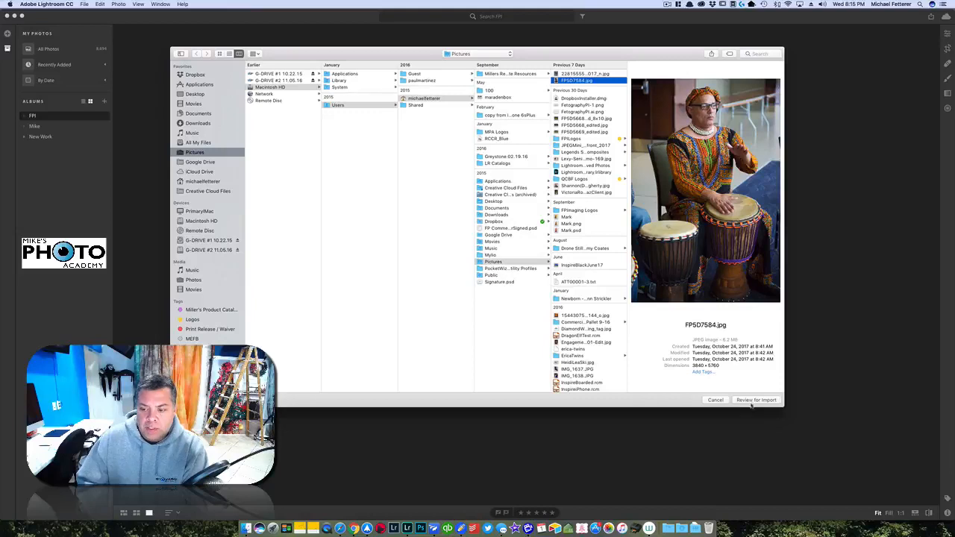
left_click(750, 402)
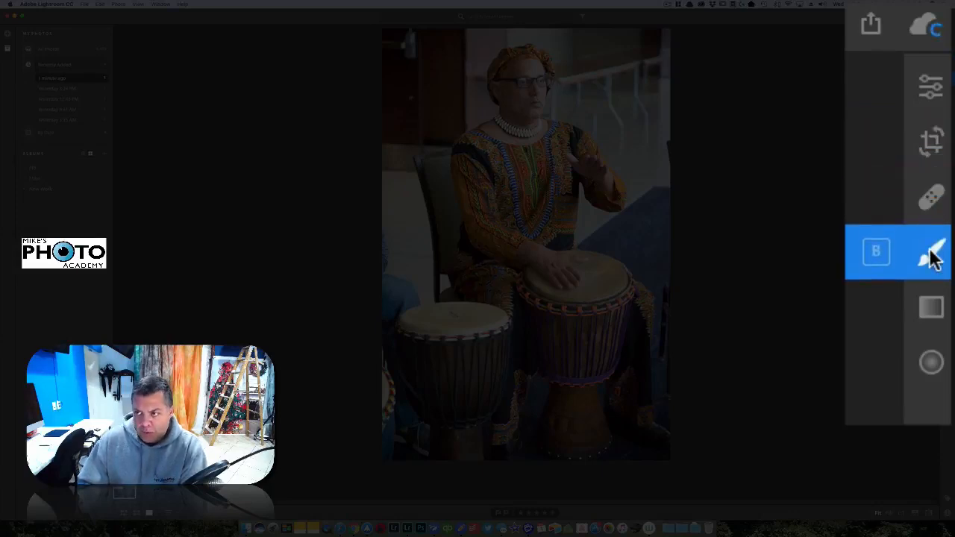
Adjust the photo's light: Exposure about +0.28, Contrast +22, Shadows about +65, Whites about -38 and Blacks -20
left_click(931, 365)
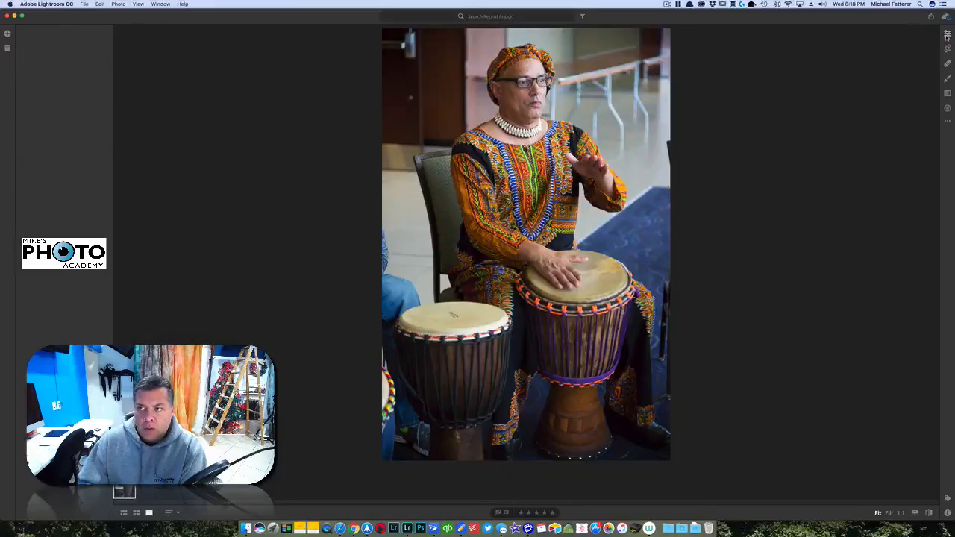
left_click(946, 35)
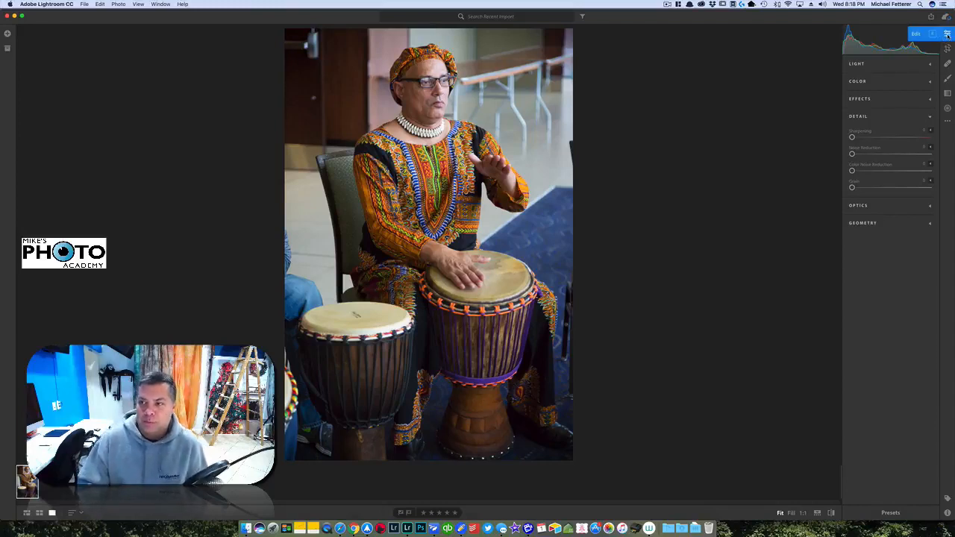
left_click(872, 65)
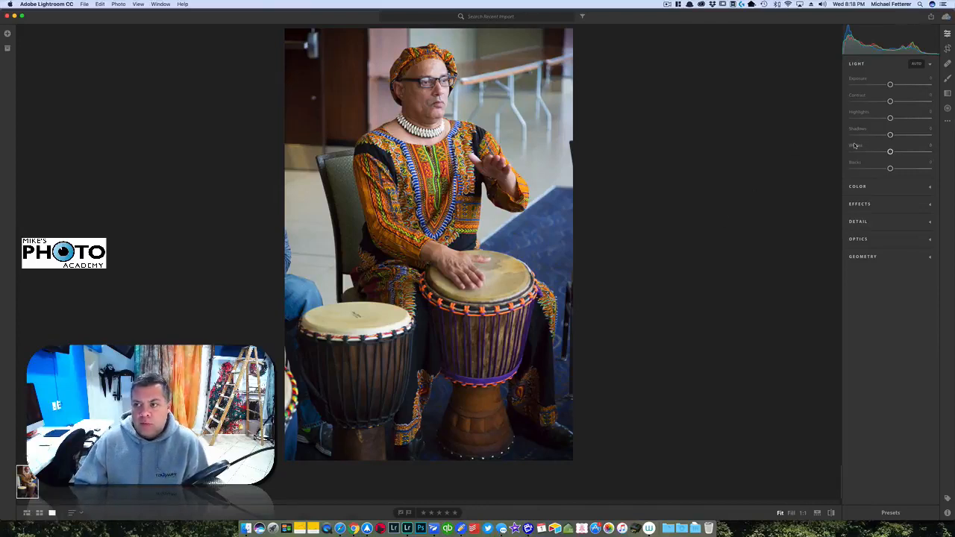
left_click_drag(890, 135, 914, 138)
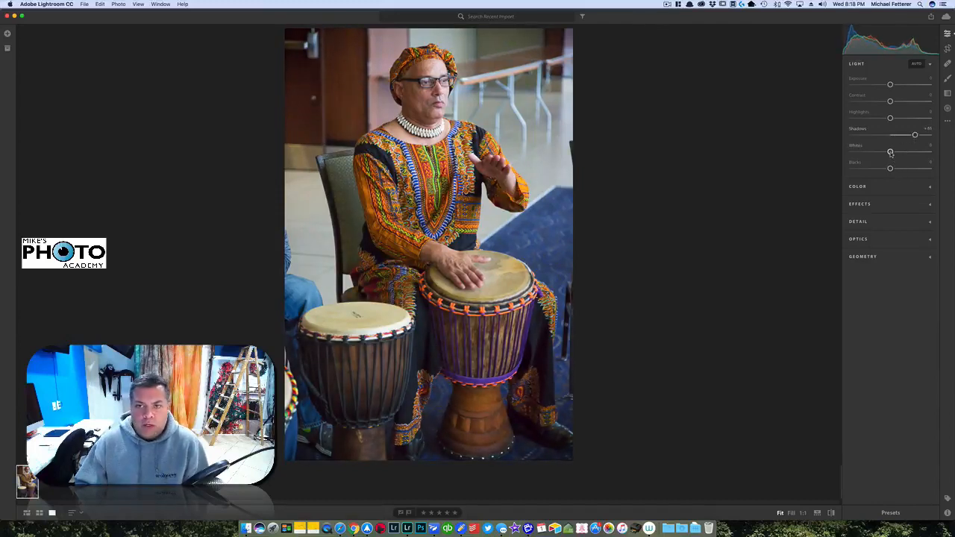
left_click(877, 152)
left_click_drag(890, 170, 883, 169)
mouse_move(890, 101)
left_mouse_down()
mouse_move(899, 102)
mouse_move(892, 86)
left_mouse_up()
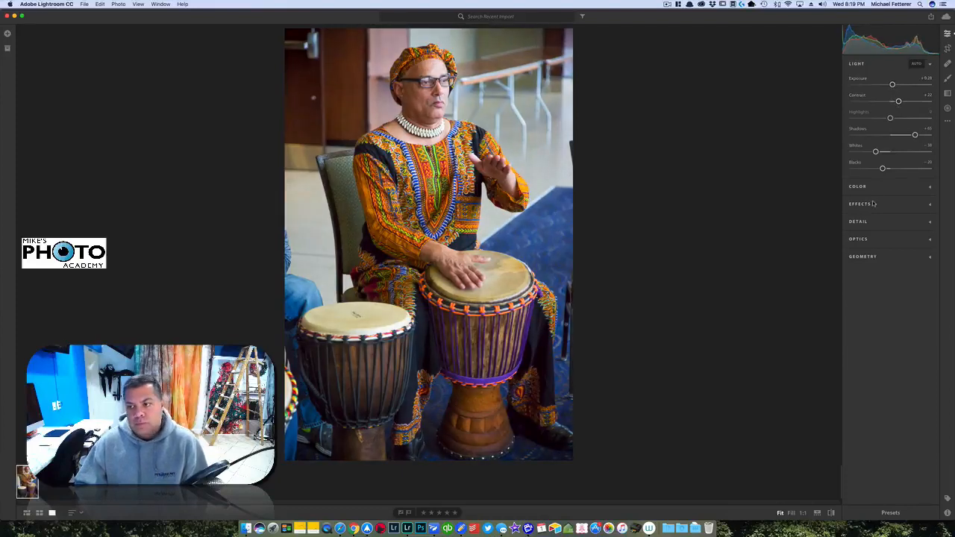
Set the photo's Vibrance to +14 and Saturation to +1
left_click(857, 65)
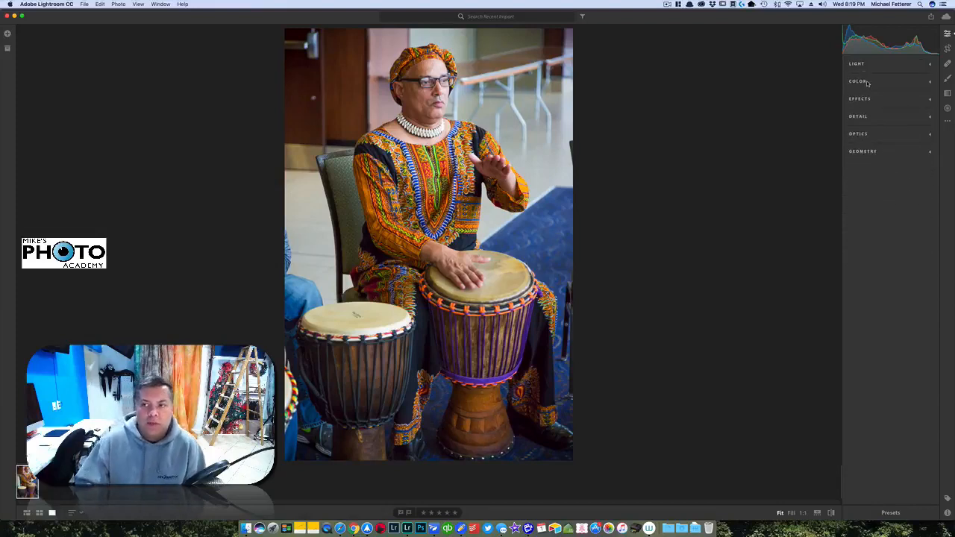
left_click(867, 83)
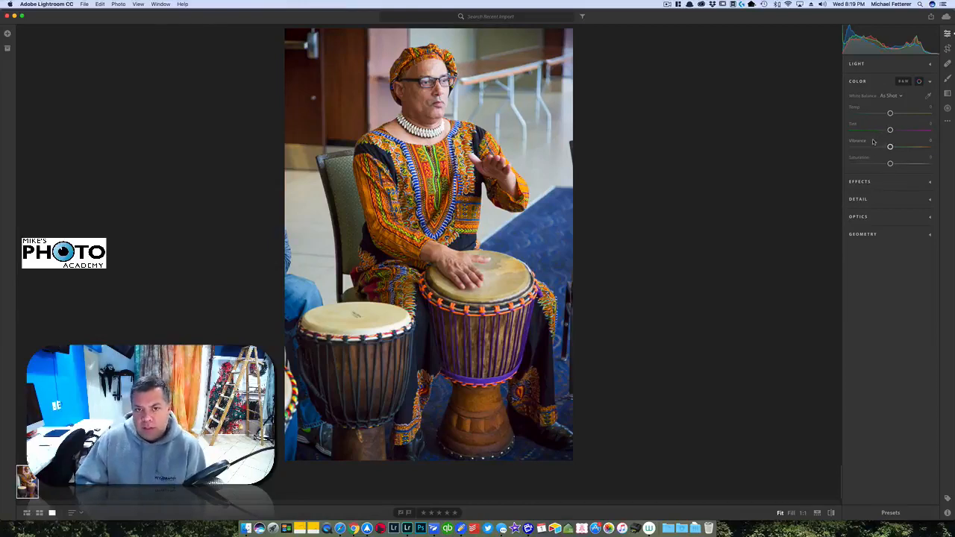
left_click_drag(890, 147, 895, 147)
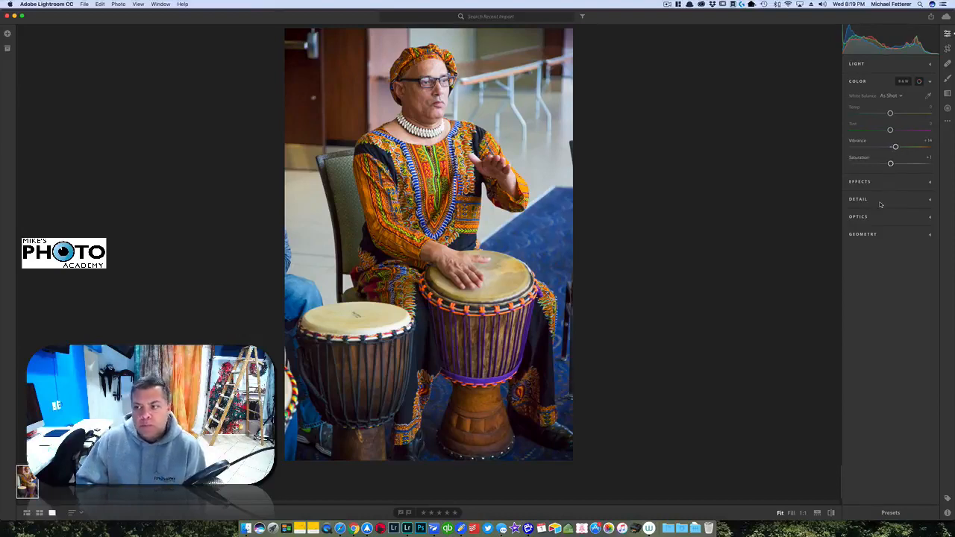
Set Clarity to about +8 and darken the photo's edges with a Vignette of about -38
left_click(858, 183)
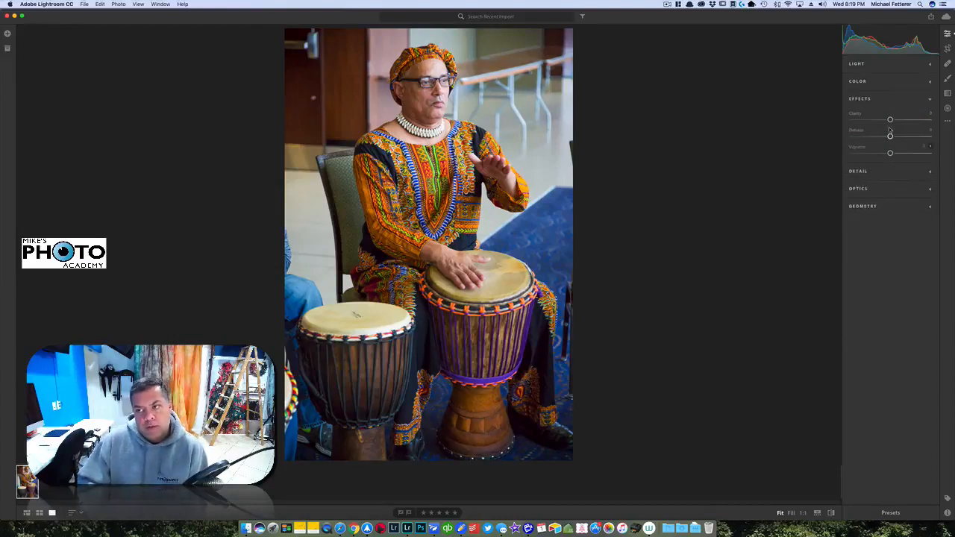
left_click_drag(890, 120, 894, 121)
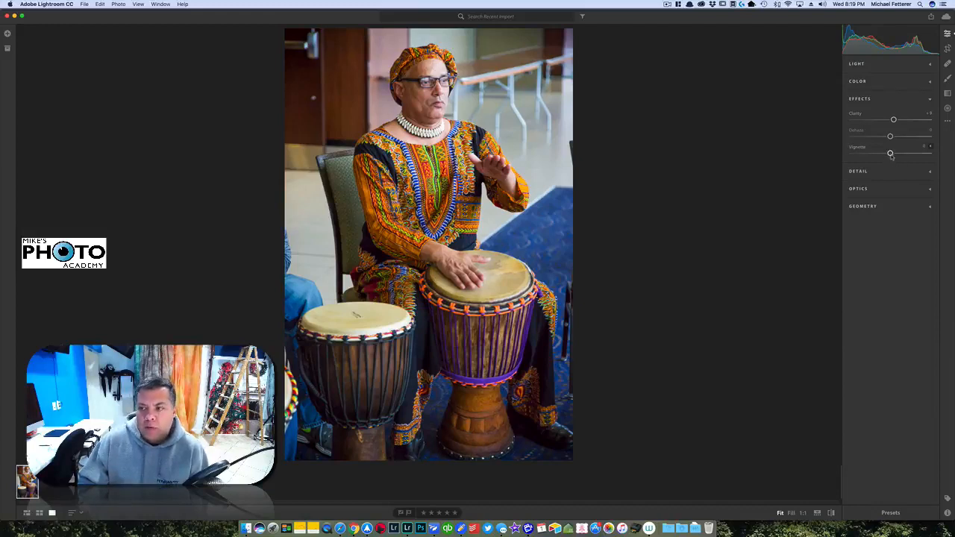
mouse_move(890, 153)
left_mouse_down()
mouse_move(863, 154)
mouse_move(925, 153)
mouse_move(876, 158)
left_mouse_up()
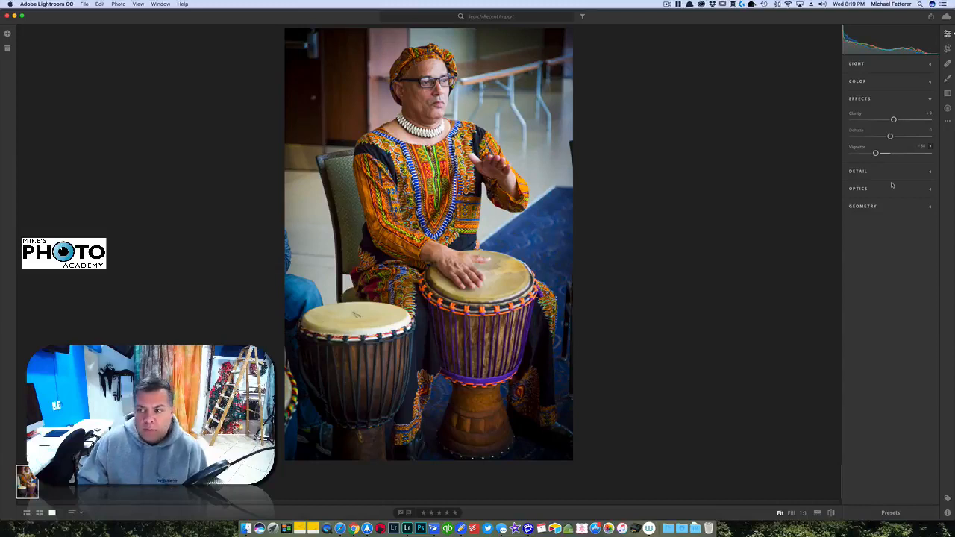
Set Sharpening to 27, Noise Reduction to 17 and Color Noise Reduction to about 18, and try heavy Grain before resetting it
left_click(873, 173)
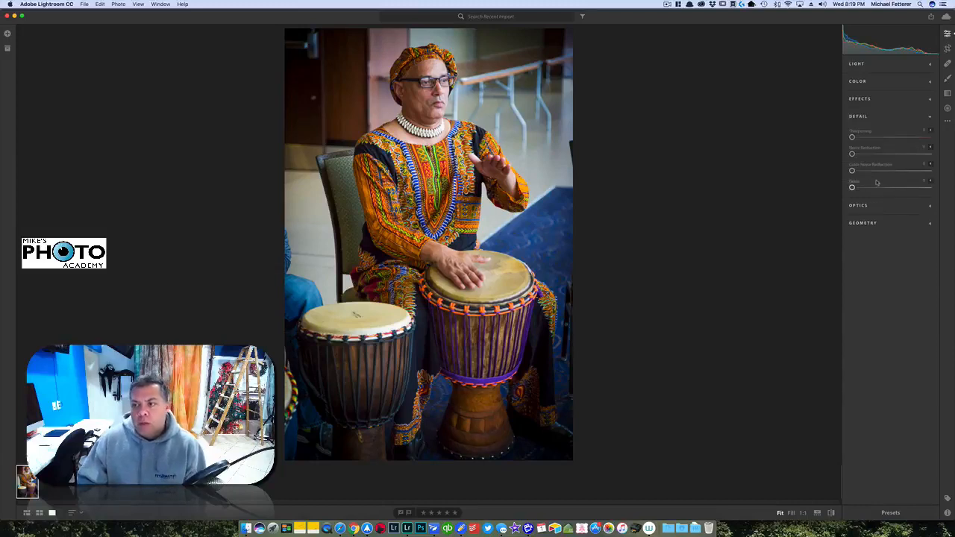
left_click_drag(851, 137, 865, 154)
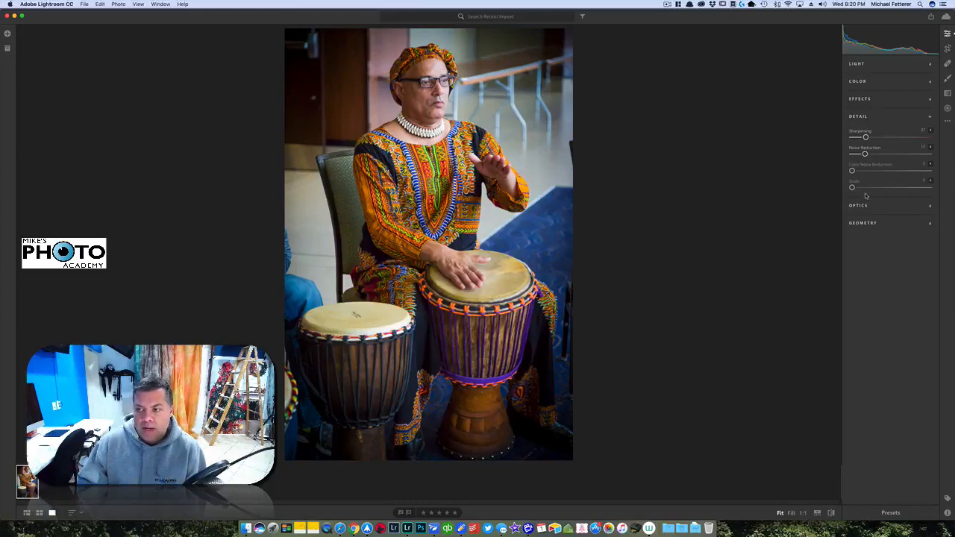
left_click_drag(851, 171, 925, 187)
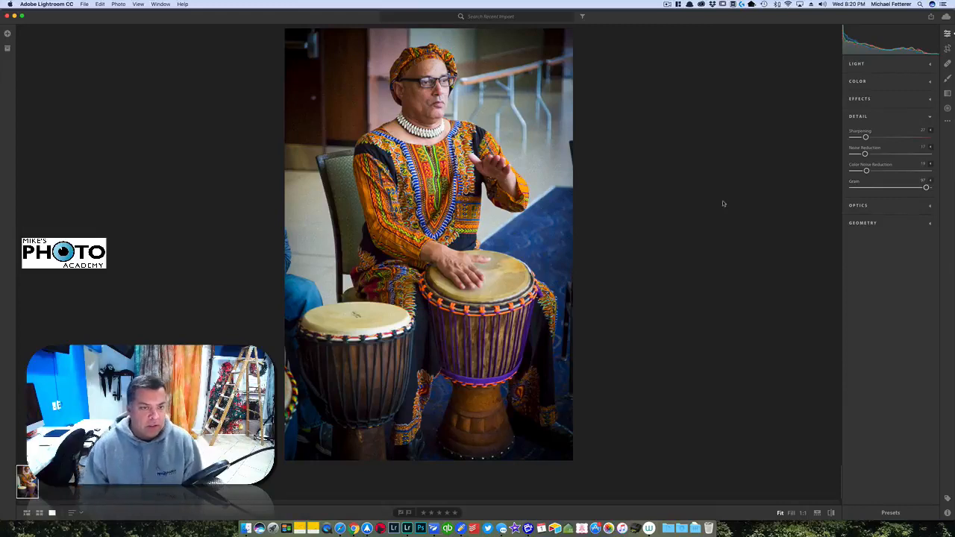
double_click(853, 182)
Try removing chromatic aberration and enabling lens corrections on the photo, and turn both back off
left_click(860, 206)
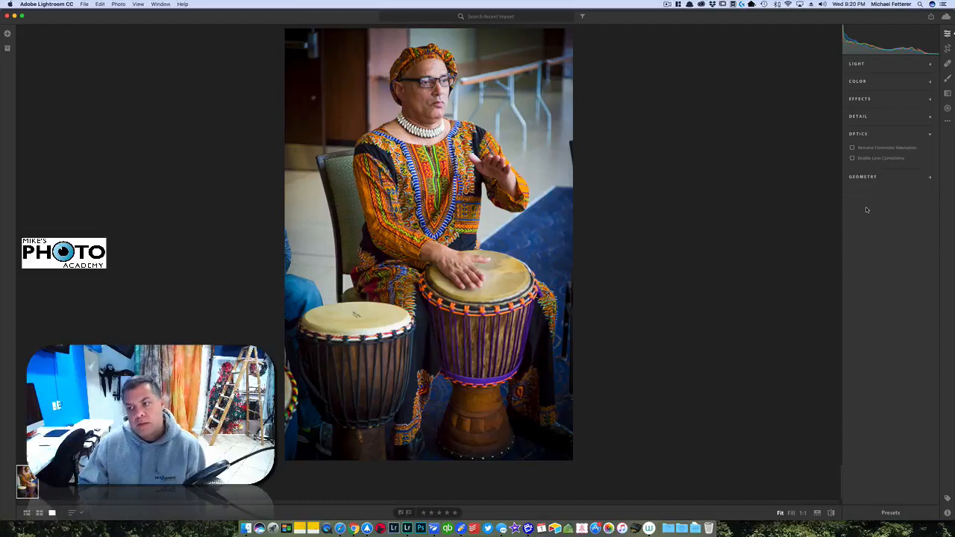
left_click(852, 147)
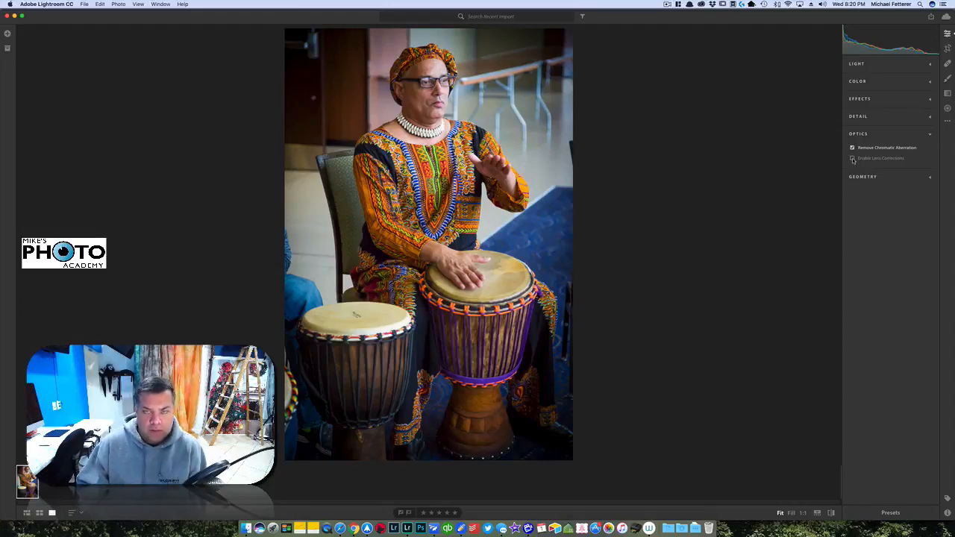
left_click(851, 158)
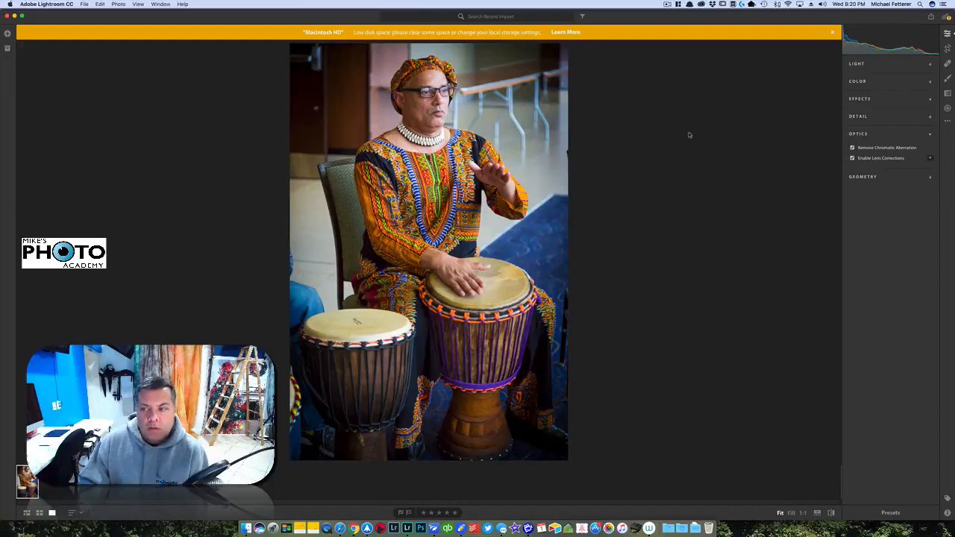
left_click(852, 158)
left_click(852, 147)
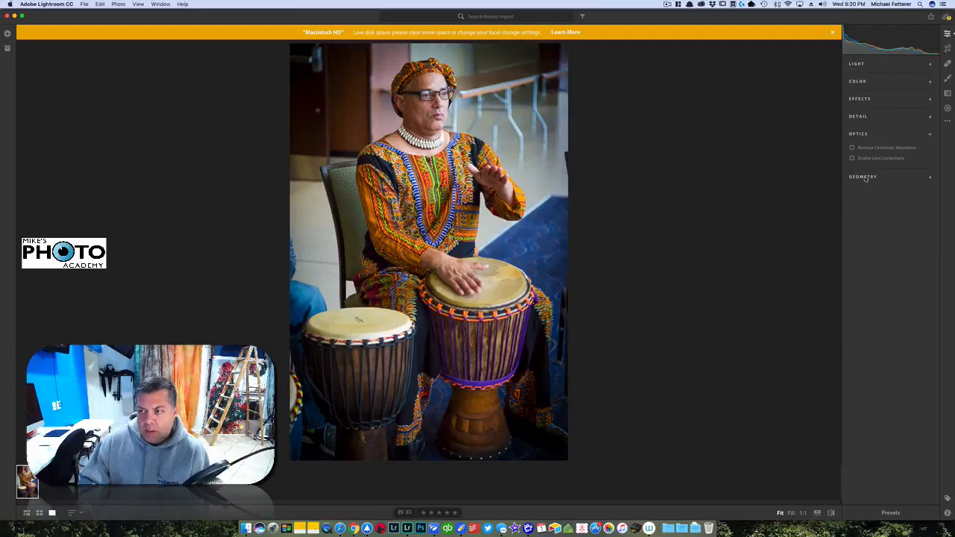
Review the available Upright modes in the Geometry settings, keeping Upright set to Off
left_click(863, 176)
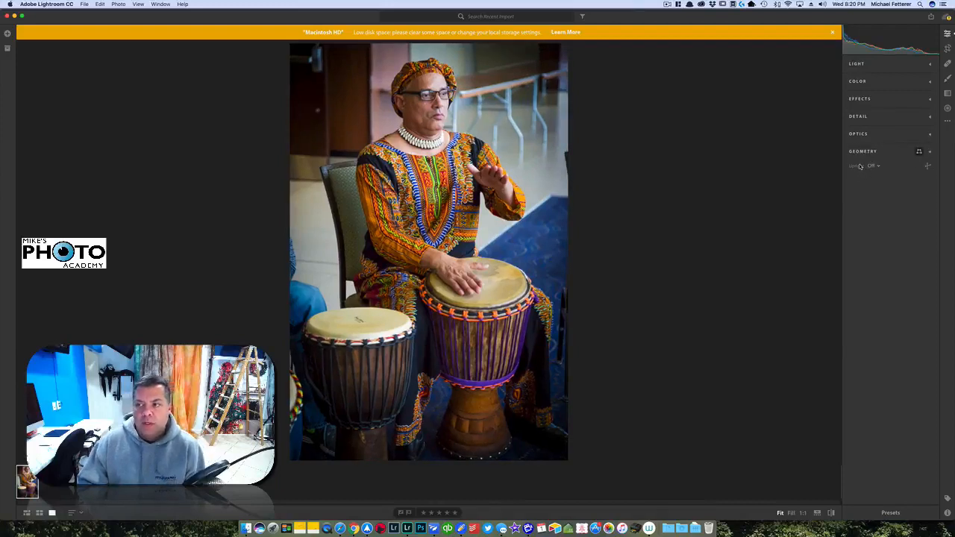
left_click(872, 166)
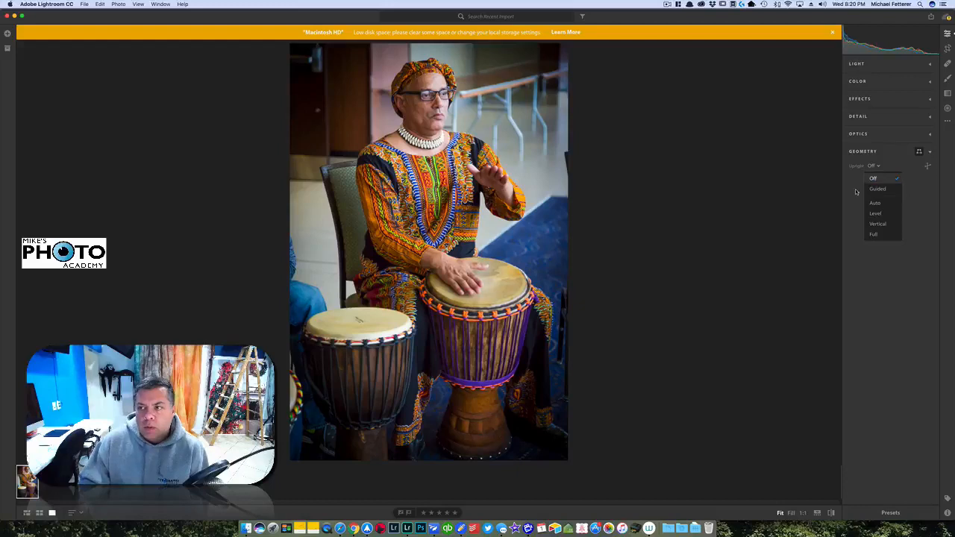
left_click(872, 176)
left_click(872, 166)
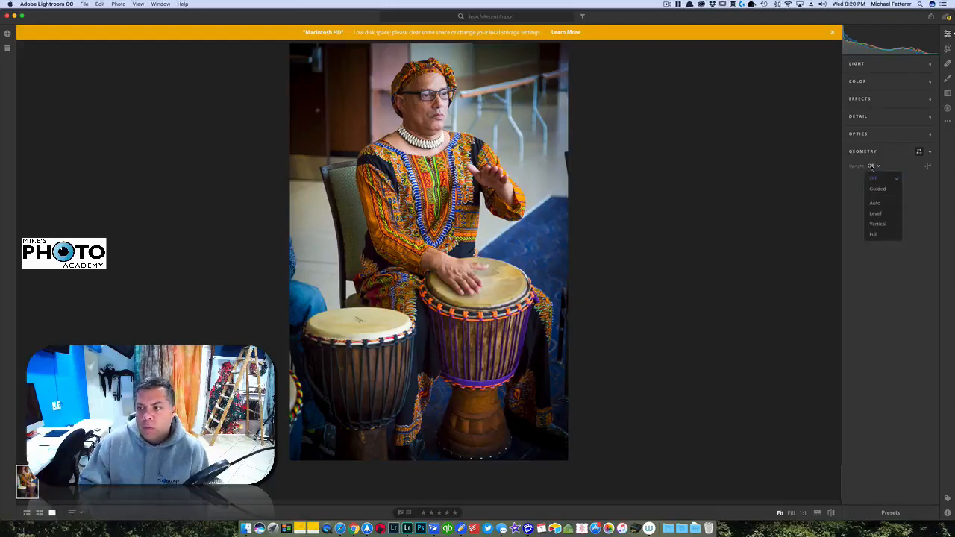
left_click(922, 272)
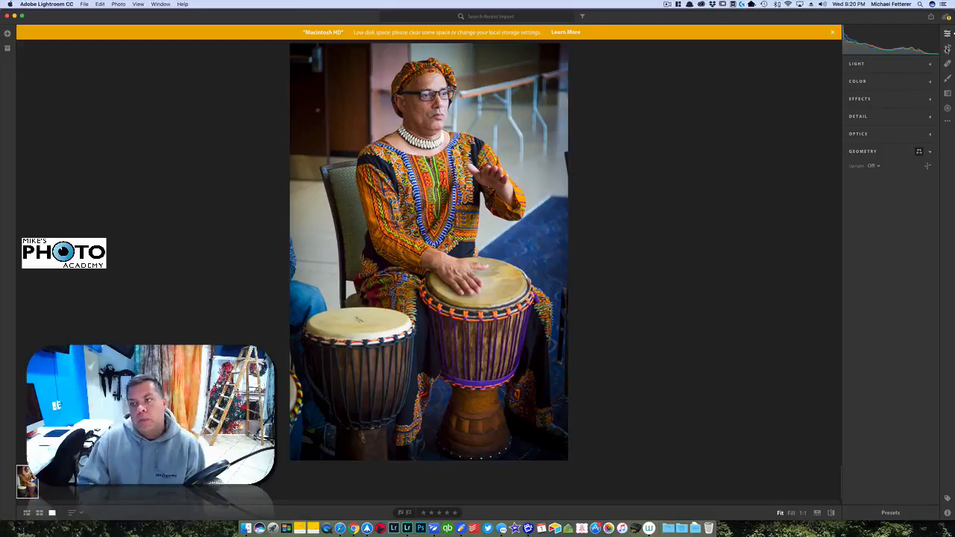
Dismiss the low disk space banner, try straightening the photo by about 5.2 degrees in Crop, and reset the crop
left_click(947, 48)
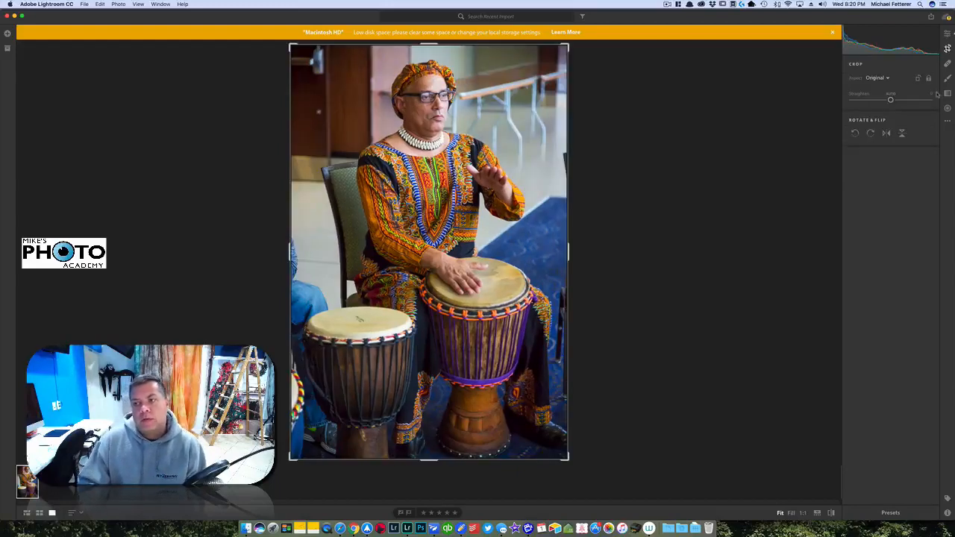
left_click(832, 32)
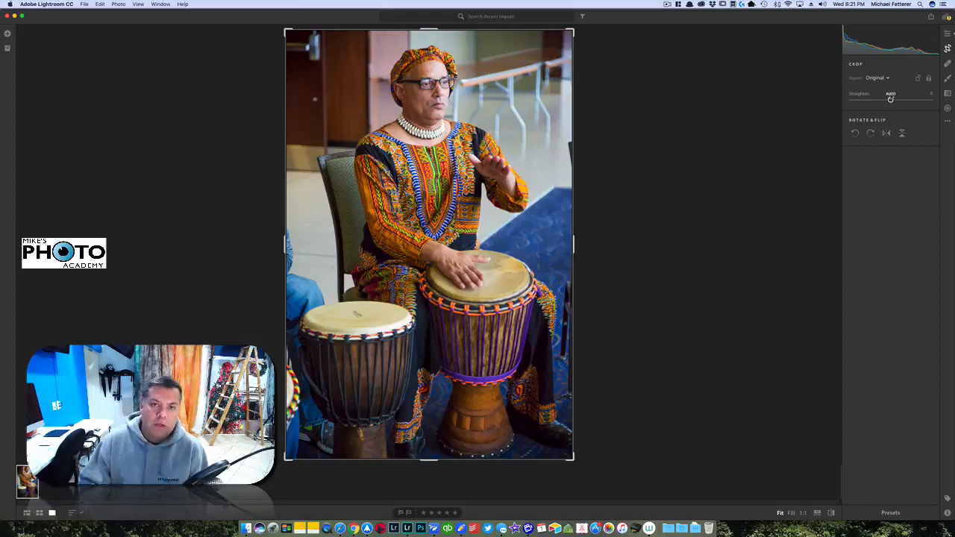
left_click_drag(890, 98, 891, 98)
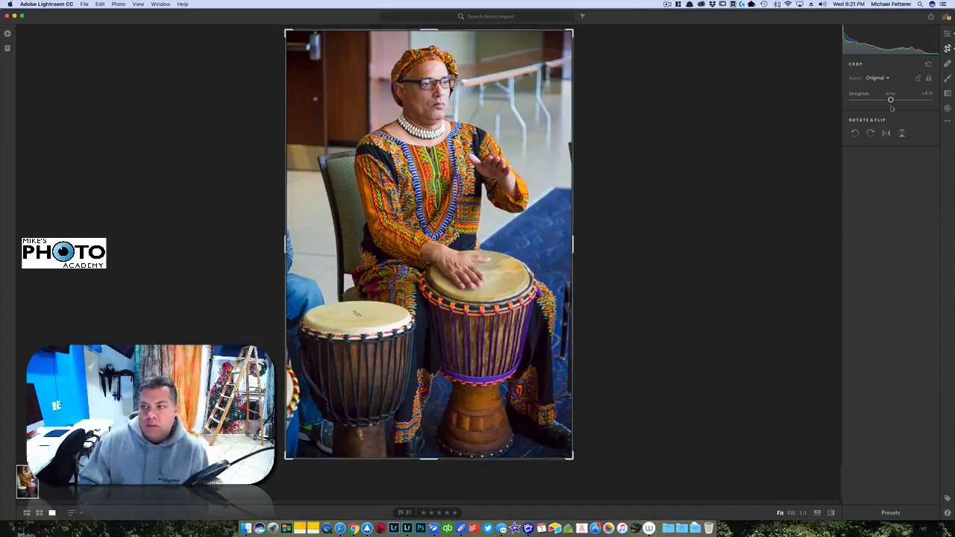
left_click_drag(890, 98, 893, 99)
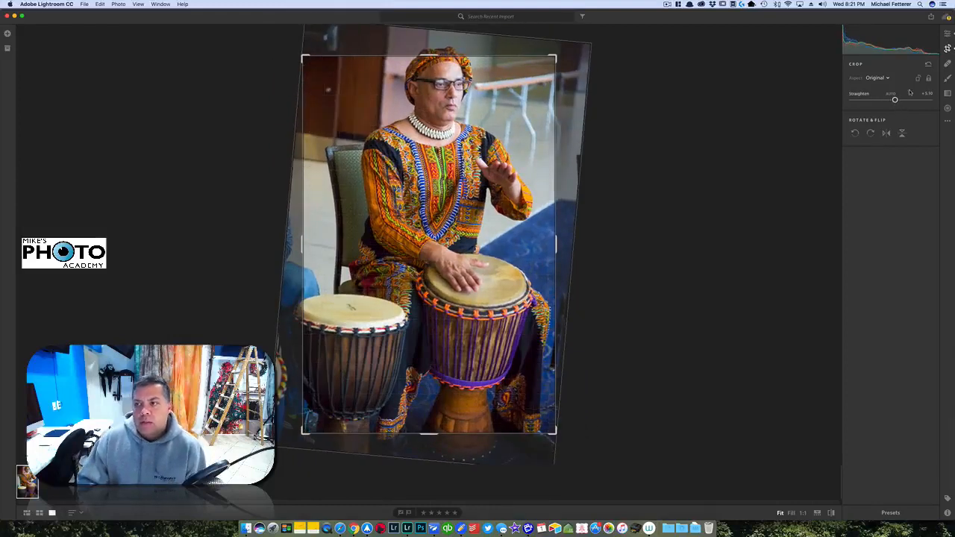
left_click(928, 66)
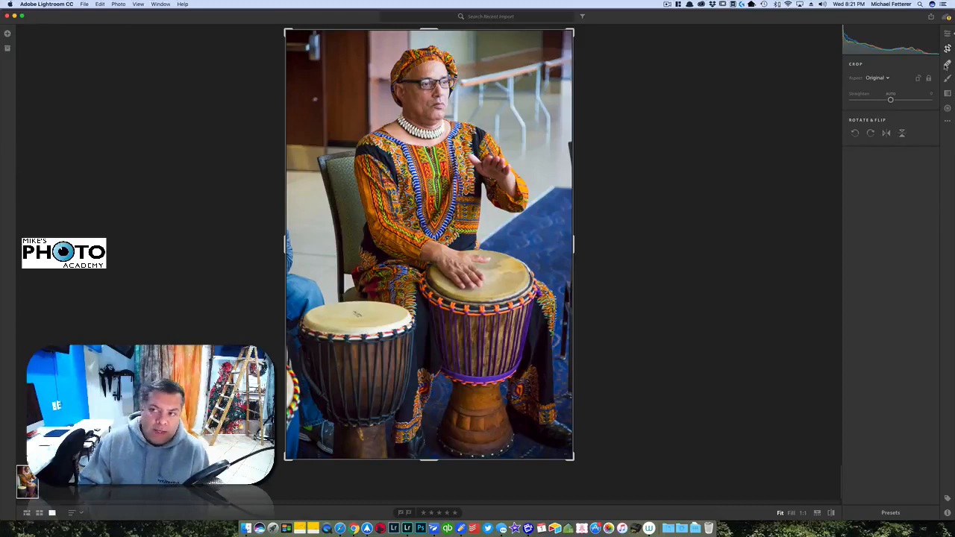
Activate the Healing Brush in Heal mode and try larger and smaller brush sizes, ending with a fairly small one
left_click(947, 64)
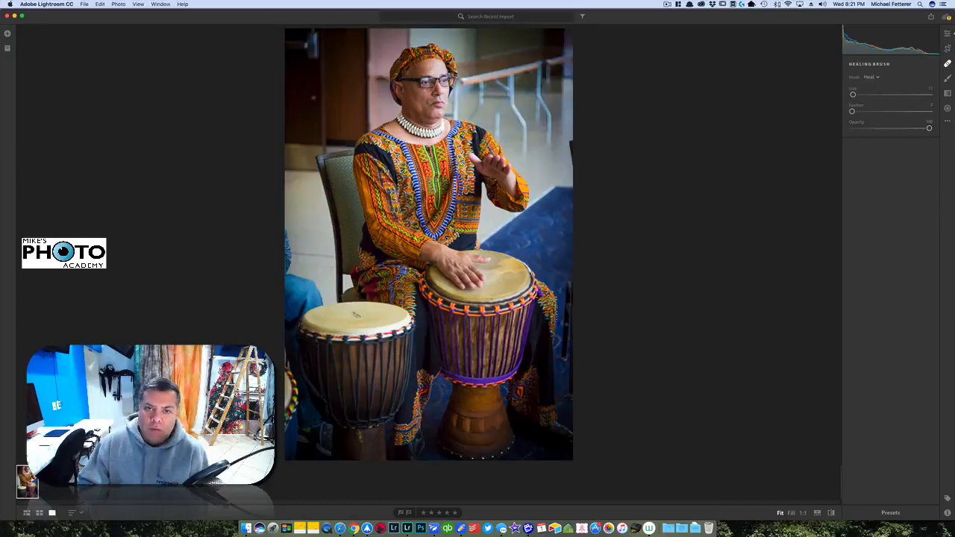
left_click_drag(853, 95, 863, 95)
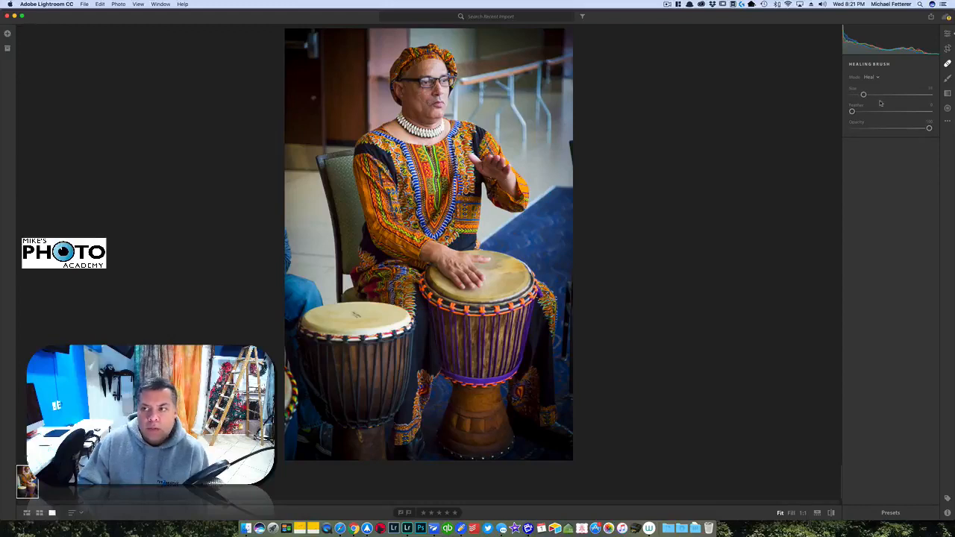
key("]")
key("]")
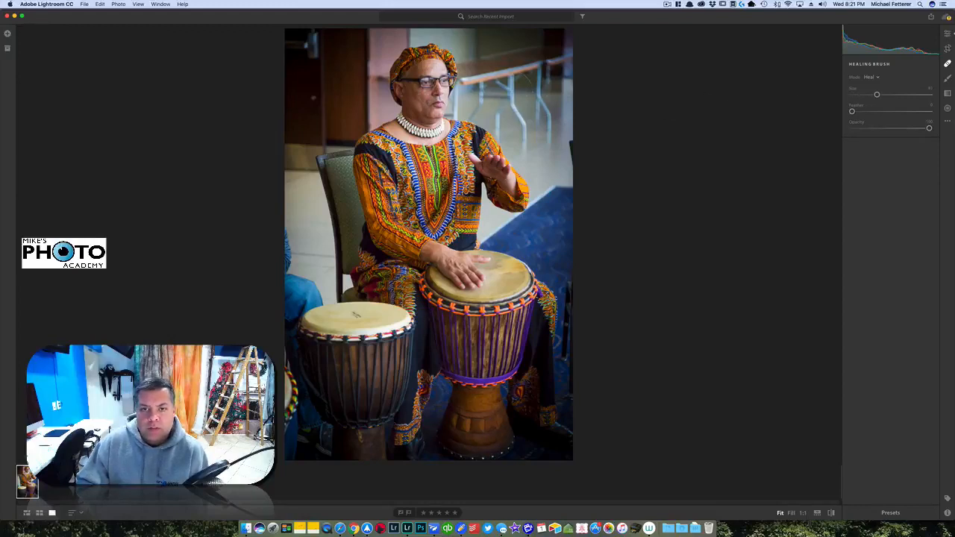
key("]")
key("]")
key("]")
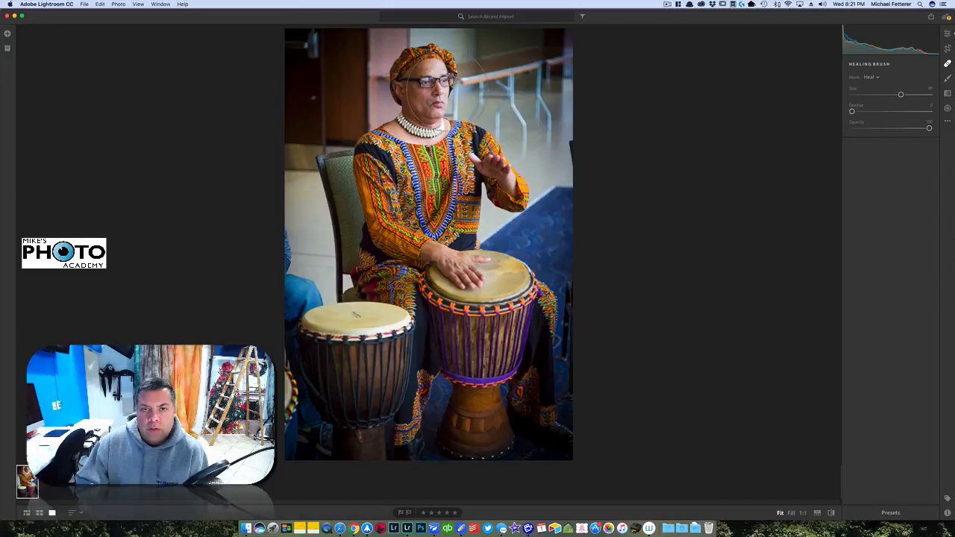
key("[")
key("[")
key("[")
key("[")
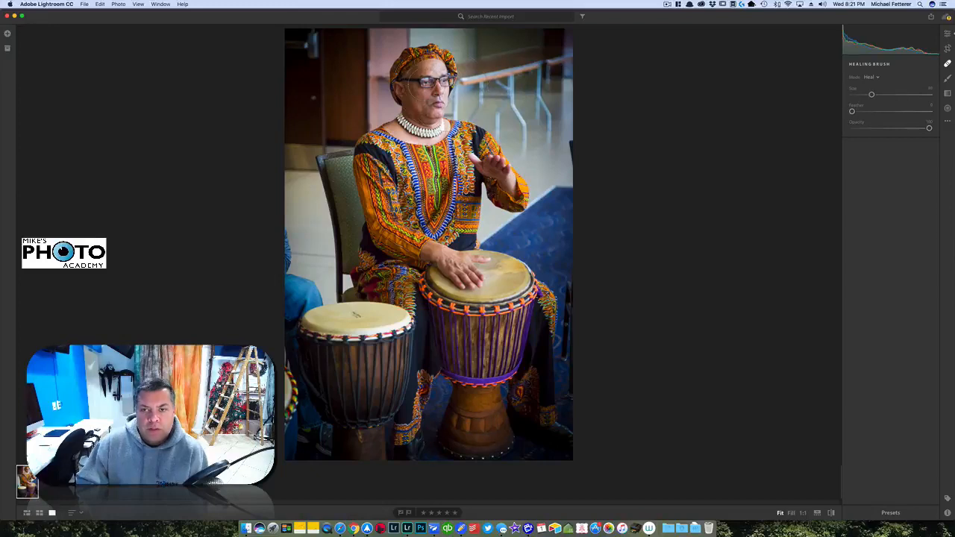
key("[")
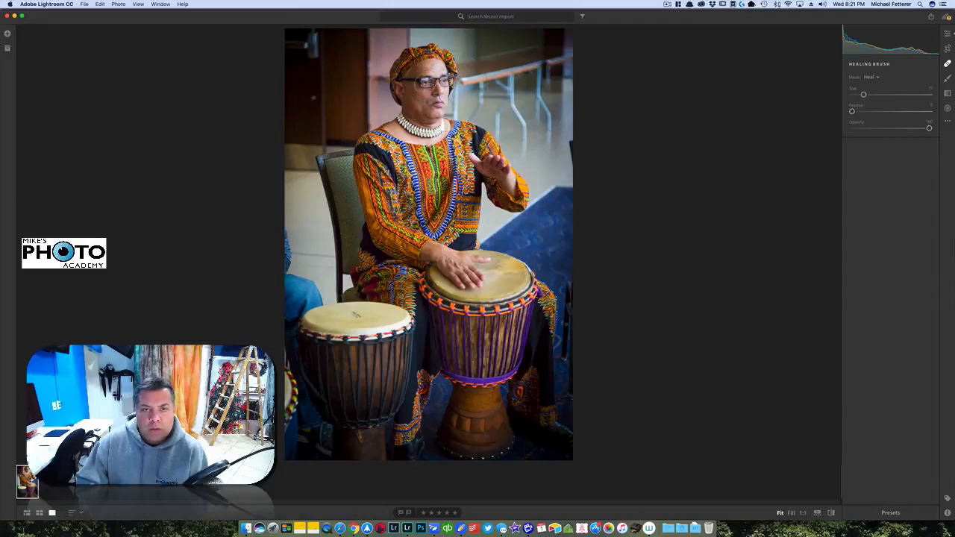
key("[")
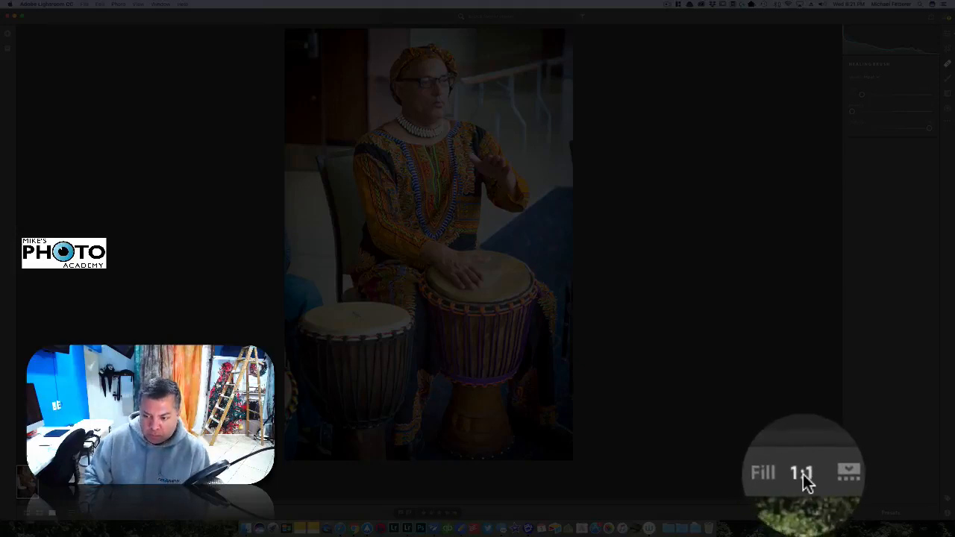
Zoom to 1:1 on the drummer's face and reduce the Healing Brush to a small size for retouching
left_click(803, 513)
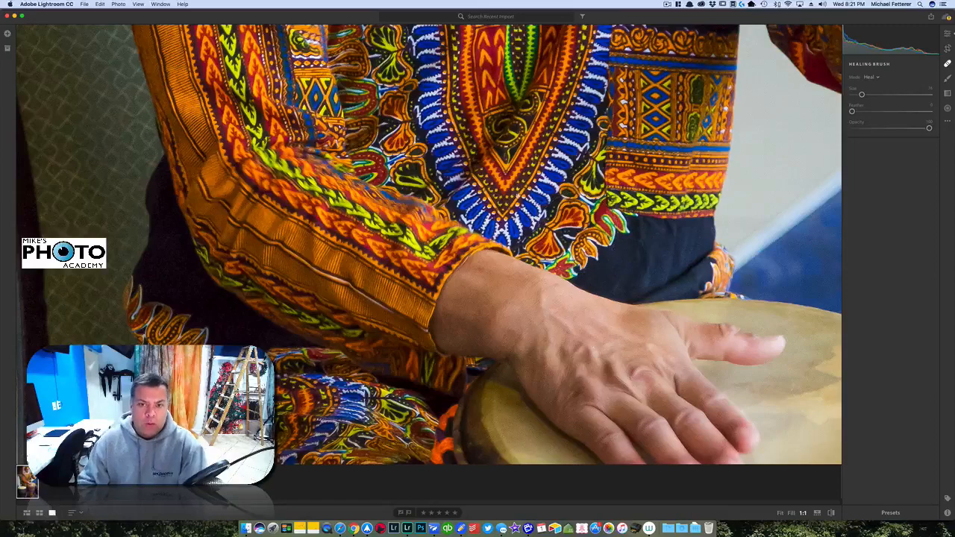
left_click_drag(487, 108, 471, 492)
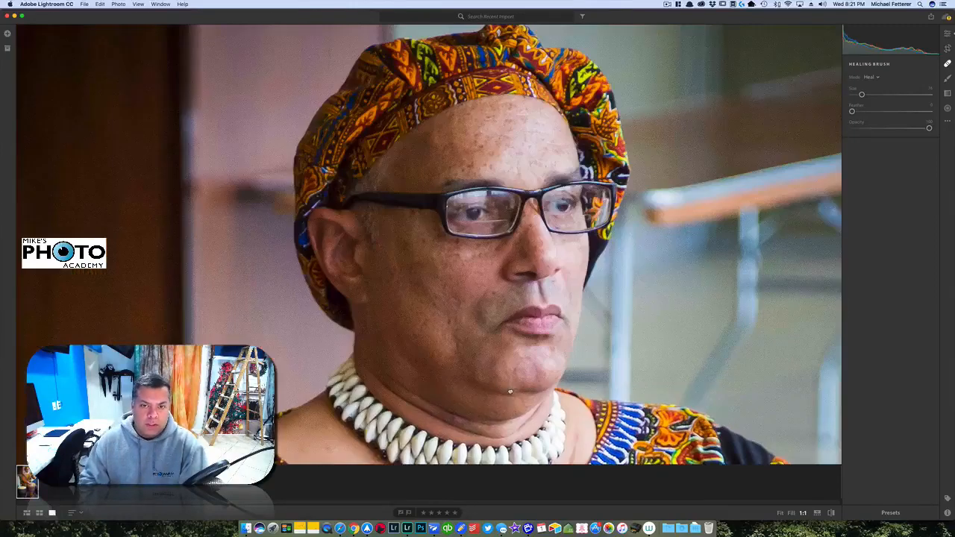
mouse_move(489, 123)
left_mouse_down()
mouse_move(509, 419)
mouse_move(510, 393)
left_mouse_up()
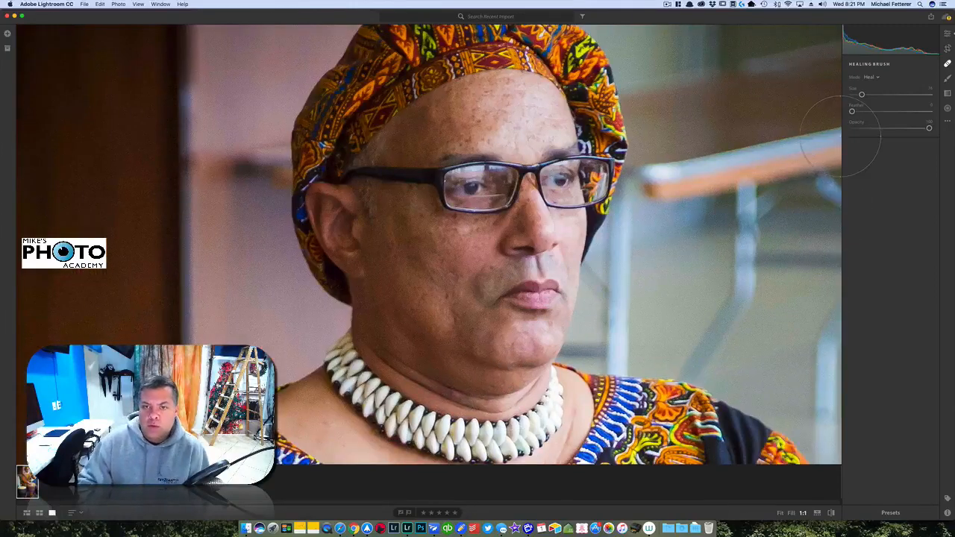
scroll(840, 136, "down", 3)
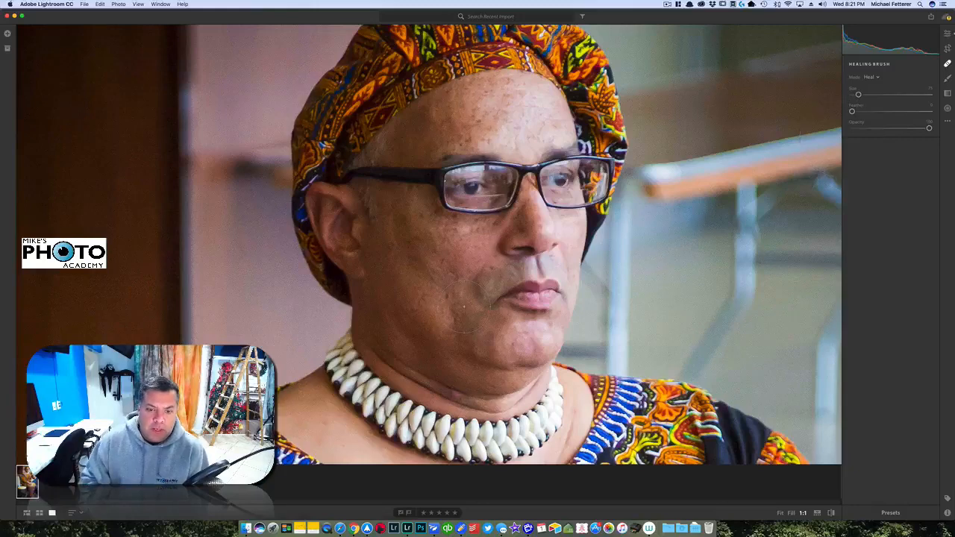
scroll(464, 306, "down", 2)
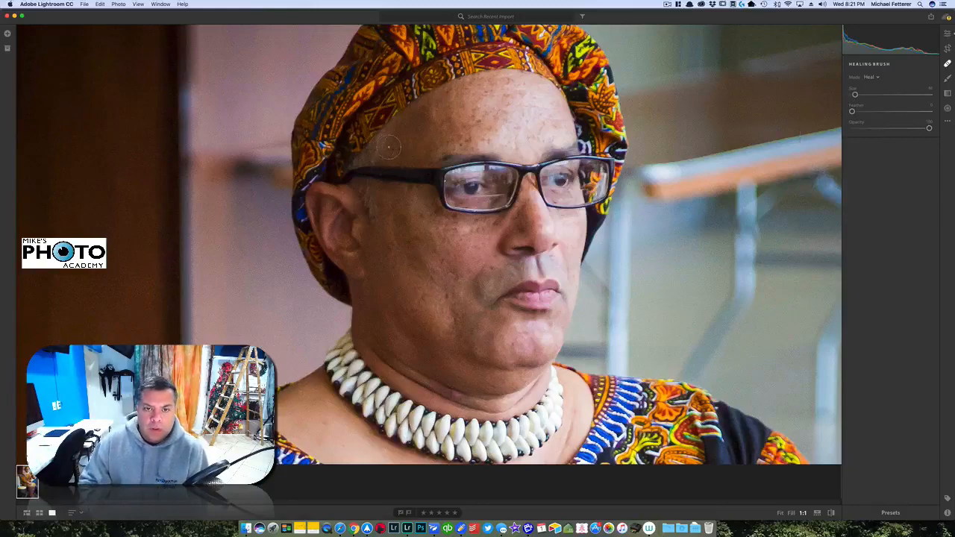
scroll(507, 97, "down", 1)
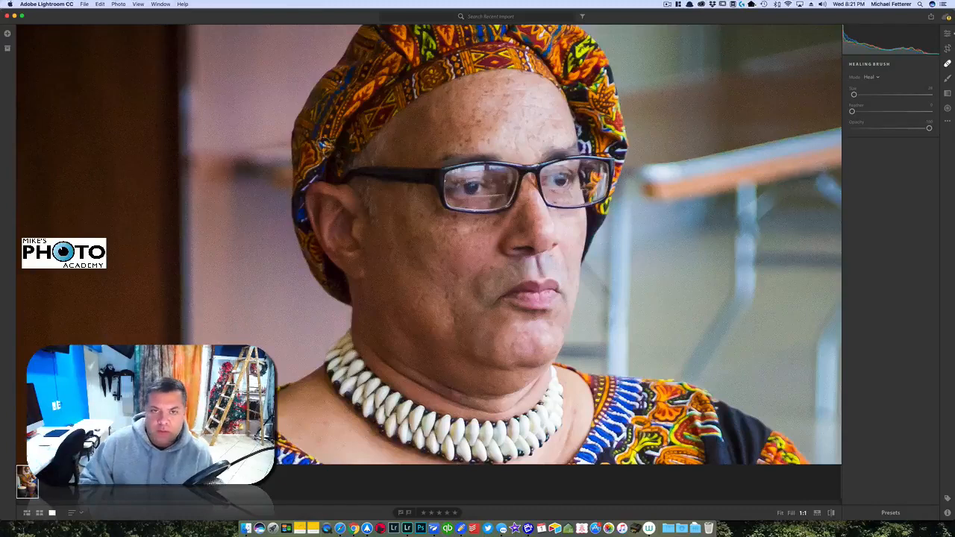
Try a heal at the edge of the drummer's hat, varying its size, feather and opacity
left_click(322, 144)
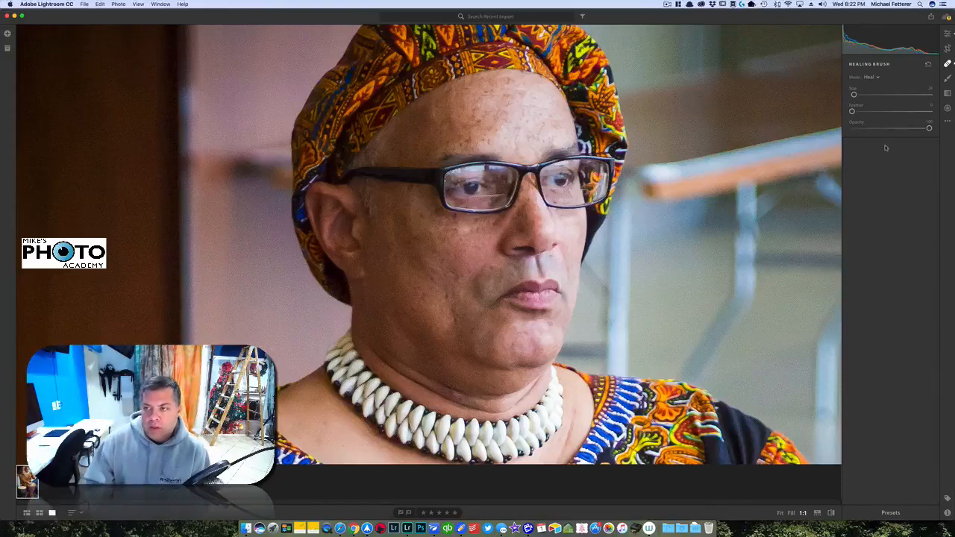
mouse_move(854, 94)
left_mouse_down()
mouse_move(888, 95)
mouse_move(864, 95)
mouse_move(871, 112)
mouse_move(900, 114)
left_mouse_up()
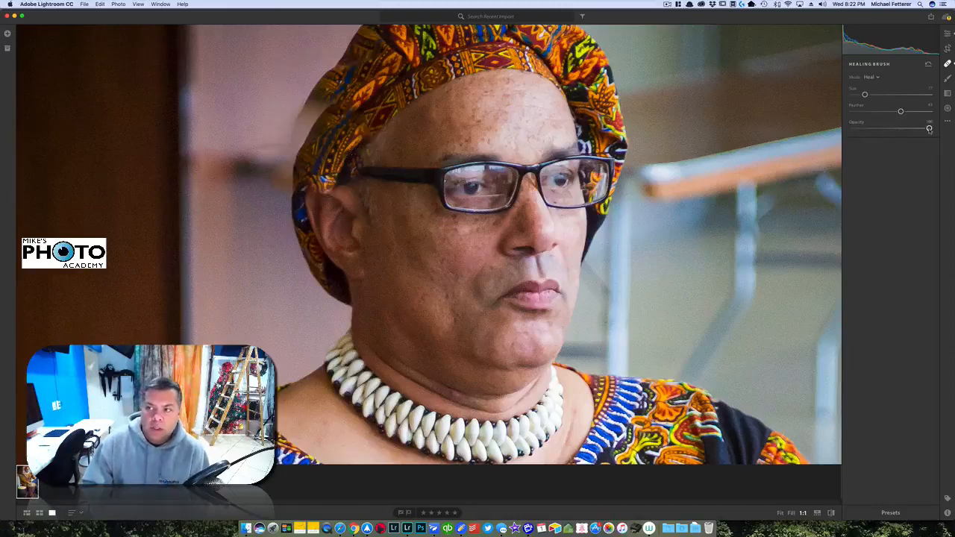
mouse_move(929, 129)
left_mouse_down()
mouse_move(857, 131)
mouse_move(901, 112)
mouse_move(869, 113)
left_mouse_up()
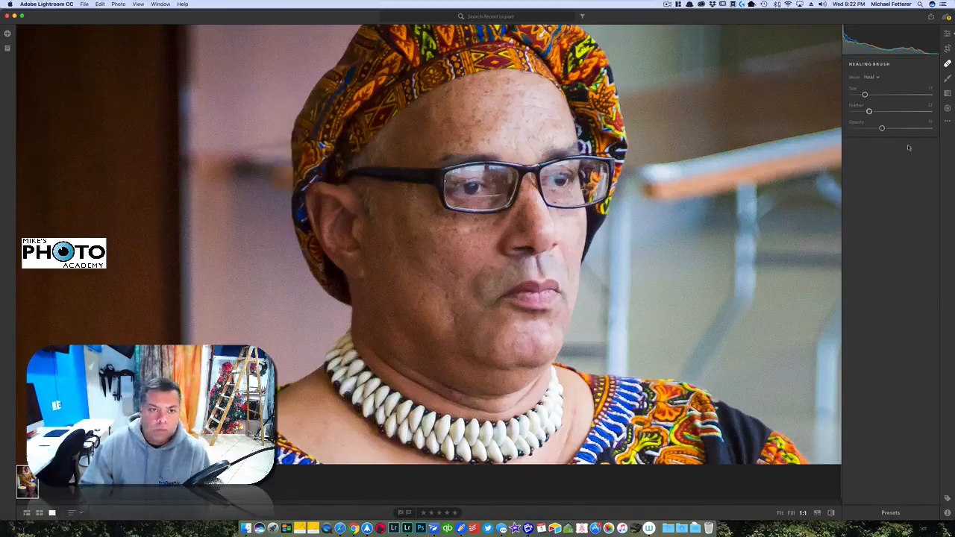
Switch to the adjustment Brush, enlarge it slightly and reset its Exposure, Clarity and Saturation to 0
left_click(947, 78)
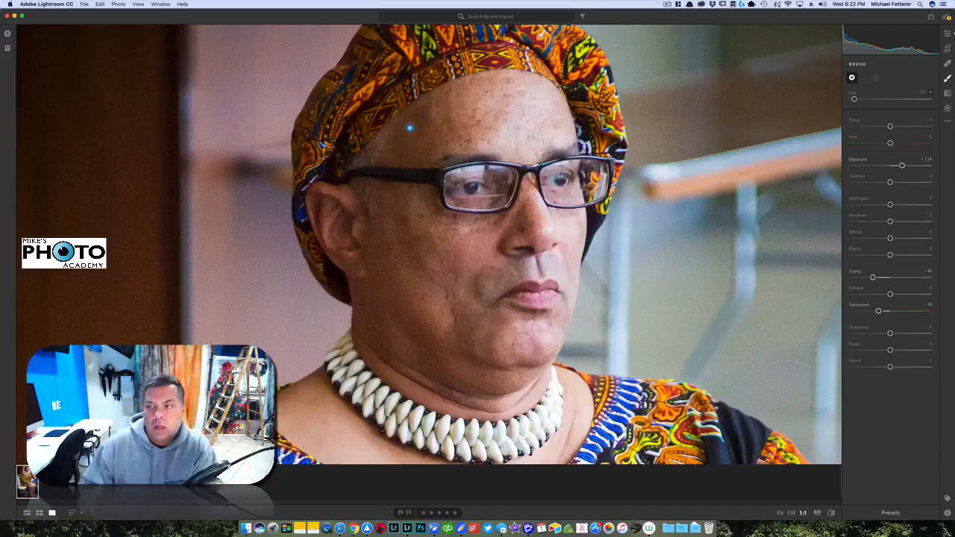
key("bracketright")
key("bracketright")
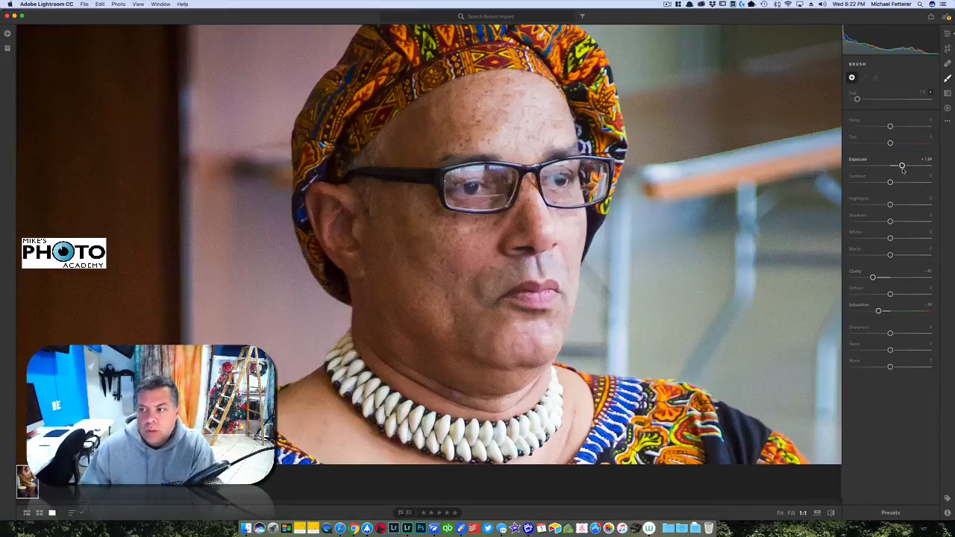
double_click(857, 159)
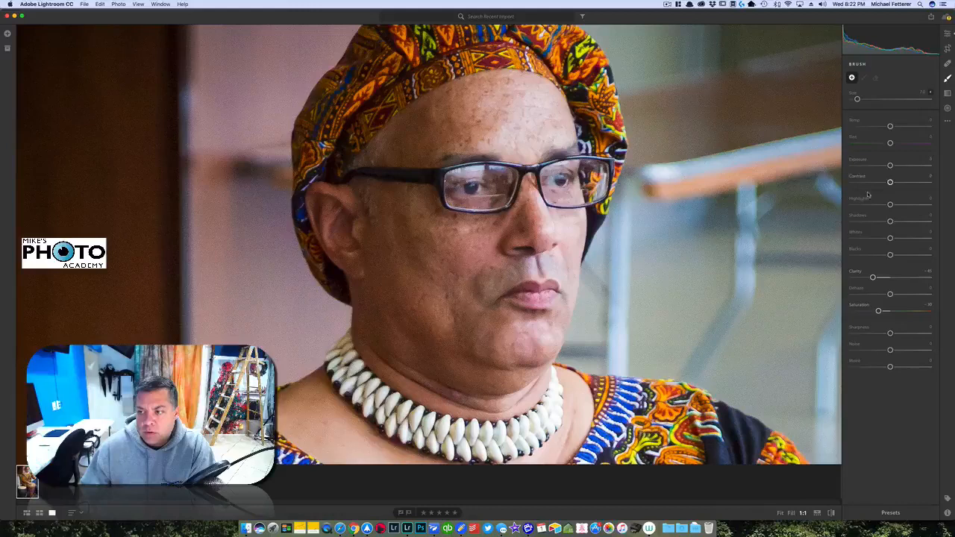
double_click(859, 272)
double_click(858, 305)
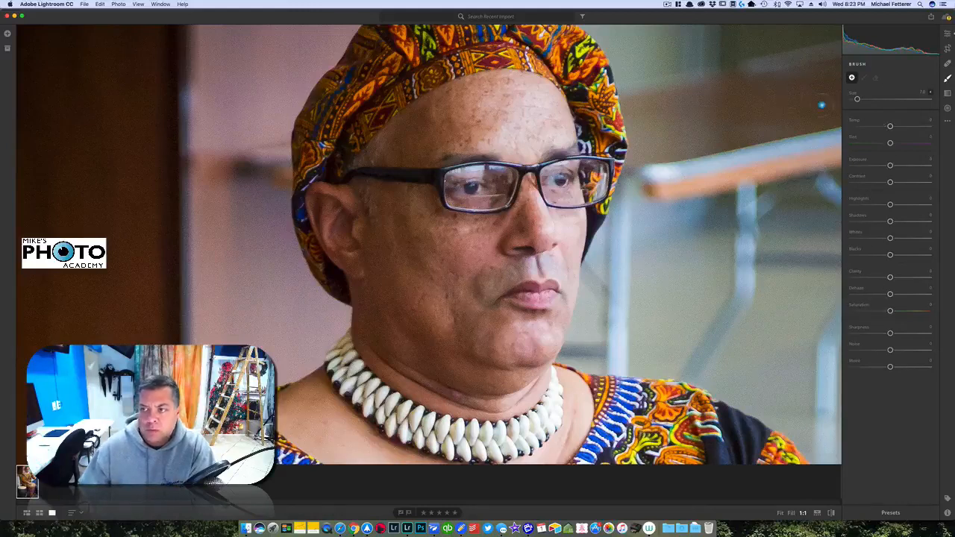
Adjust the brush size and paint a brush adjustment over the shadowed side of the drummer's forehead down to the temple
scroll(765, 120, "up", 5)
scroll(765, 120, "down", 4)
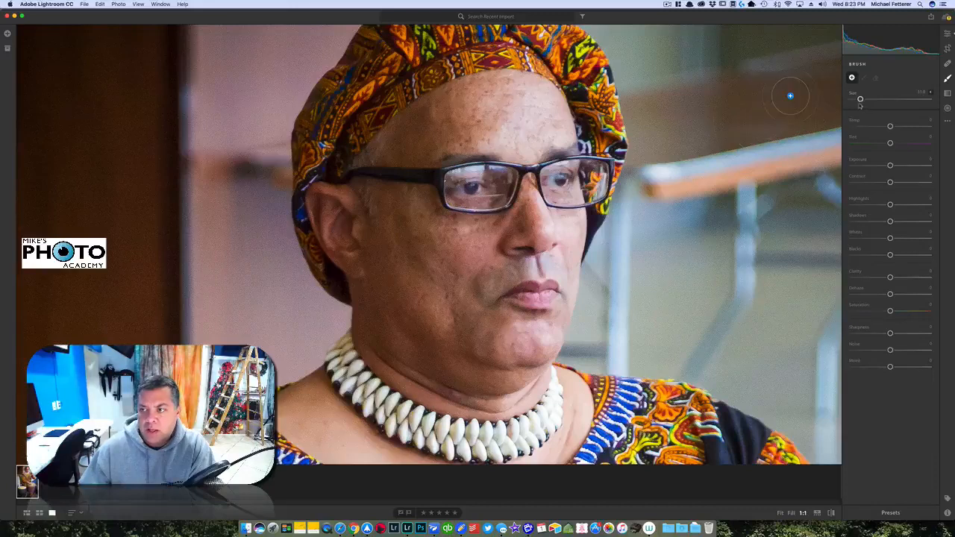
mouse_move(859, 106)
left_mouse_down()
mouse_move(871, 105)
mouse_move(856, 99)
left_mouse_up()
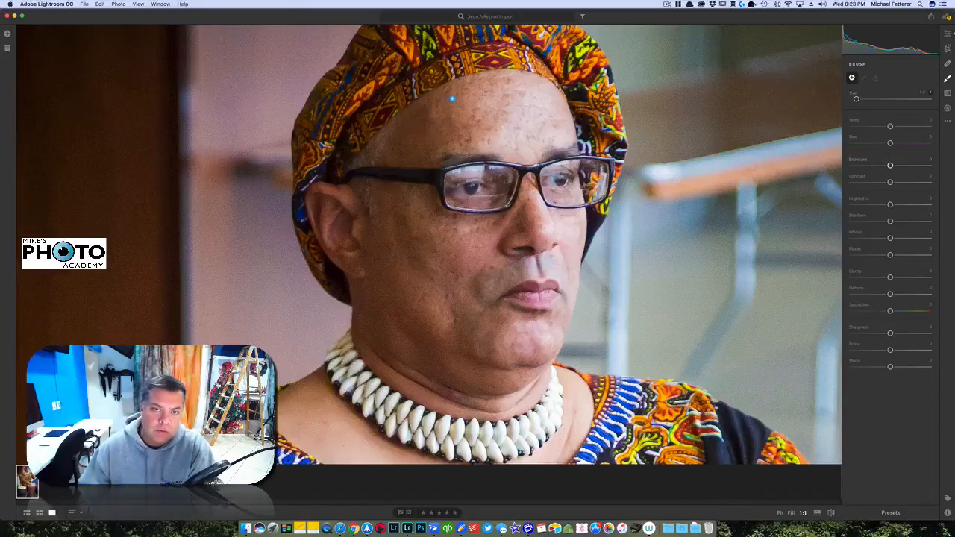
mouse_move(446, 99)
left_mouse_down()
mouse_move(387, 142)
mouse_move(408, 141)
mouse_move(381, 148)
left_mouse_up()
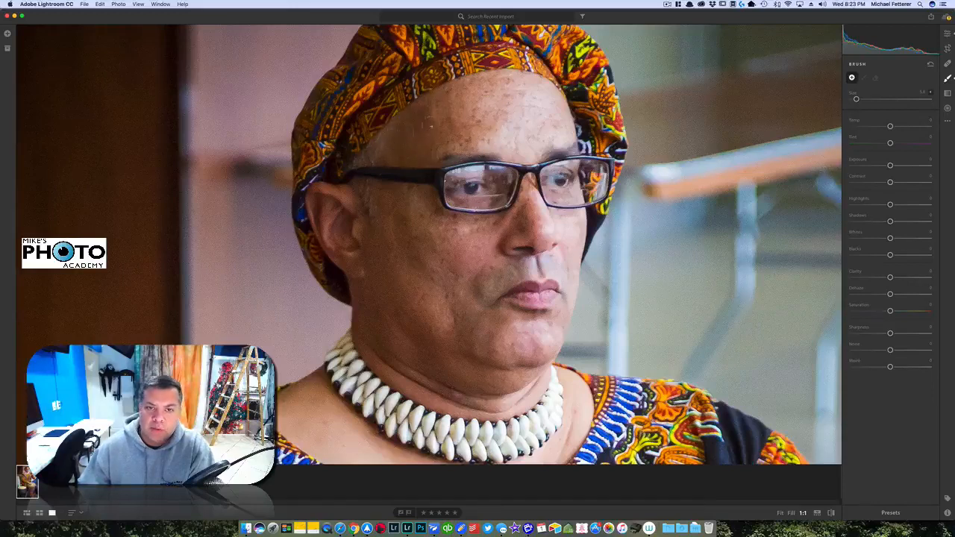
left_click_drag(404, 149, 400, 138)
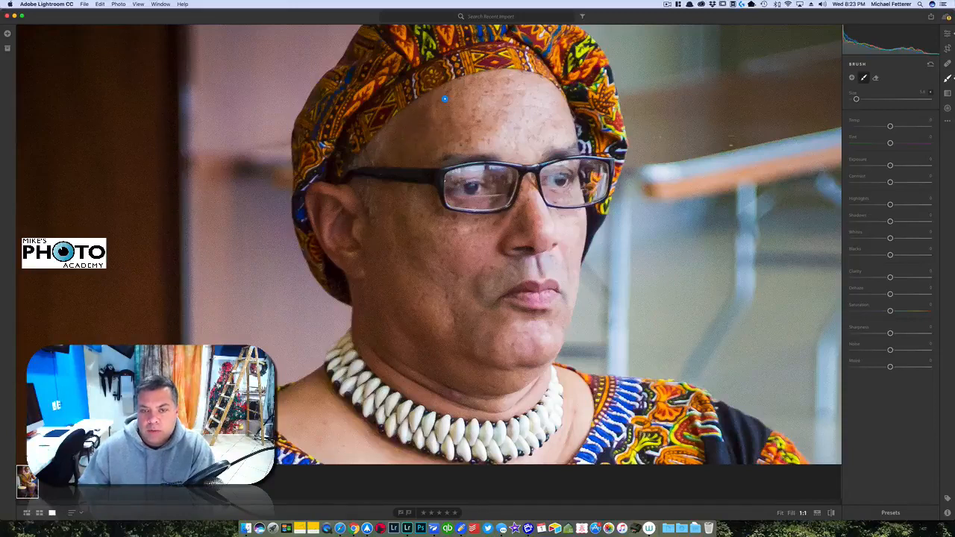
Try strong brightening of the brushed area at Exposure +2.23, and settle its Exposure at about +0.69
left_click_drag(890, 165, 912, 166)
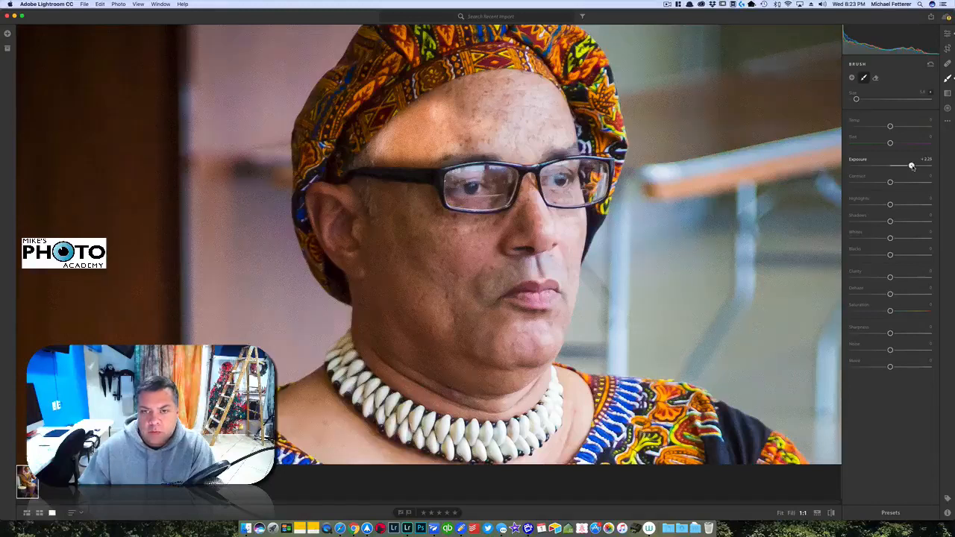
left_click_drag(911, 166, 908, 167)
left_click_drag(905, 167, 896, 167)
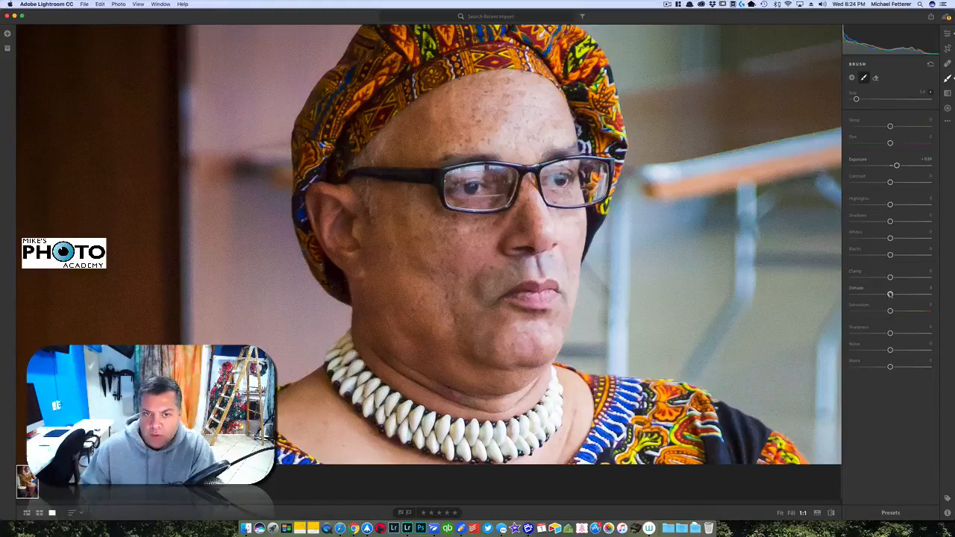
Try Saturation +100 and Clarity -100 on the brushed area, resetting each to 0
left_click_drag(890, 310, 928, 311)
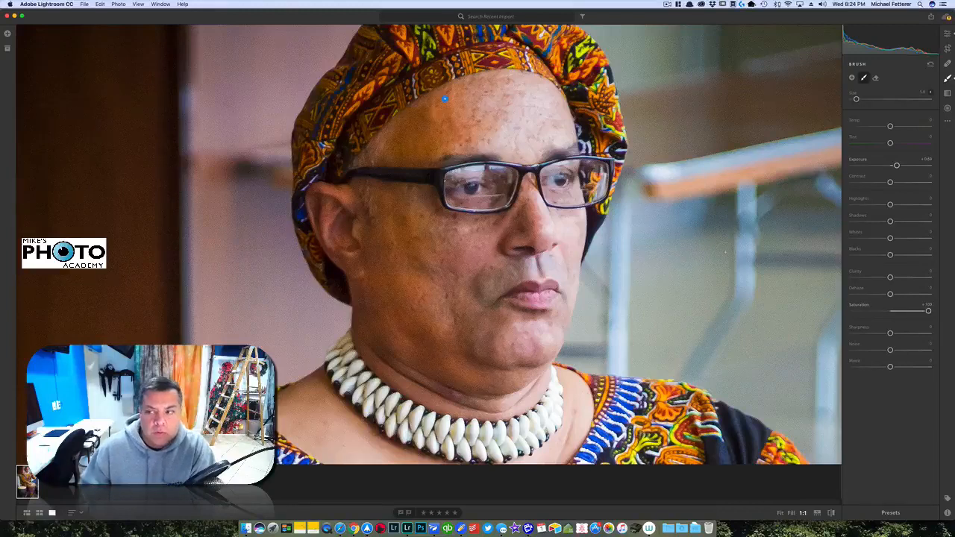
double_click(858, 305)
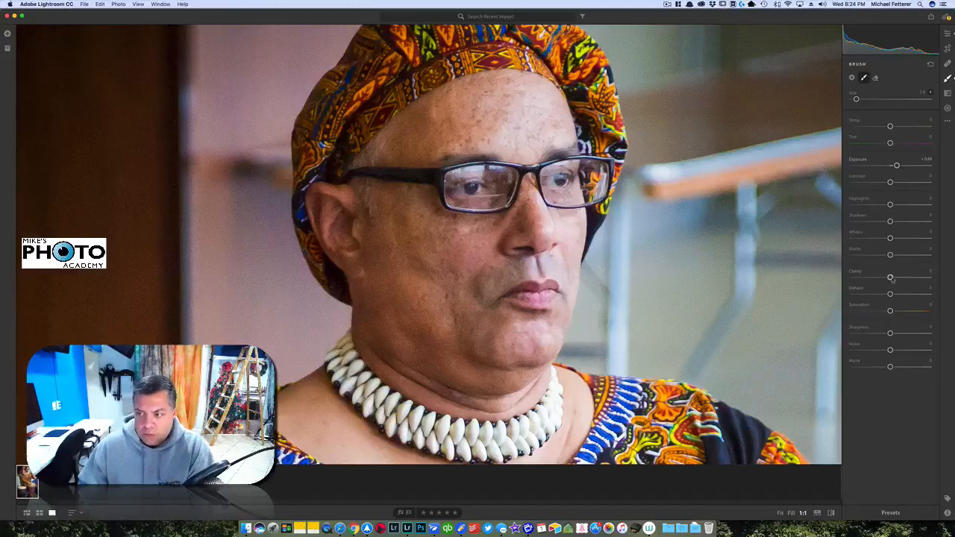
left_click_drag(890, 277, 852, 277)
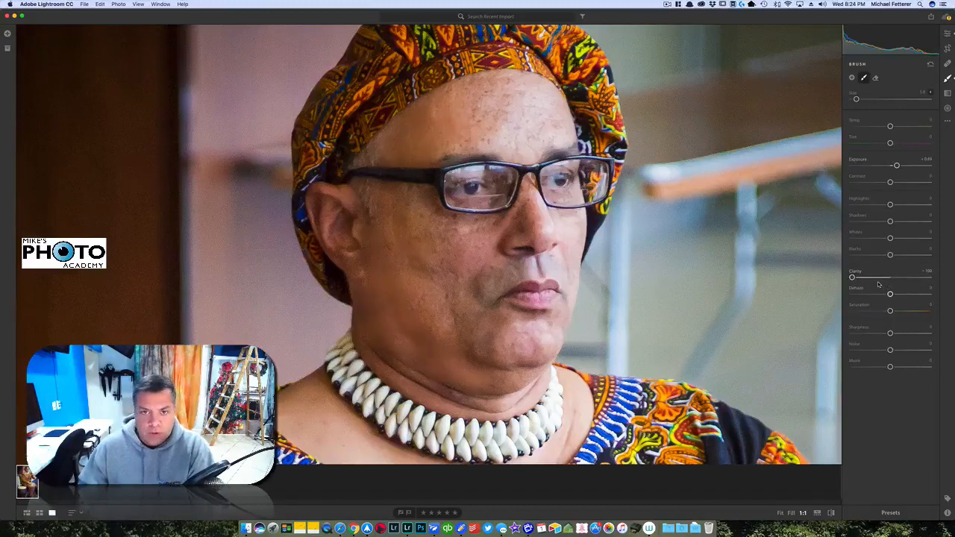
double_click(852, 276)
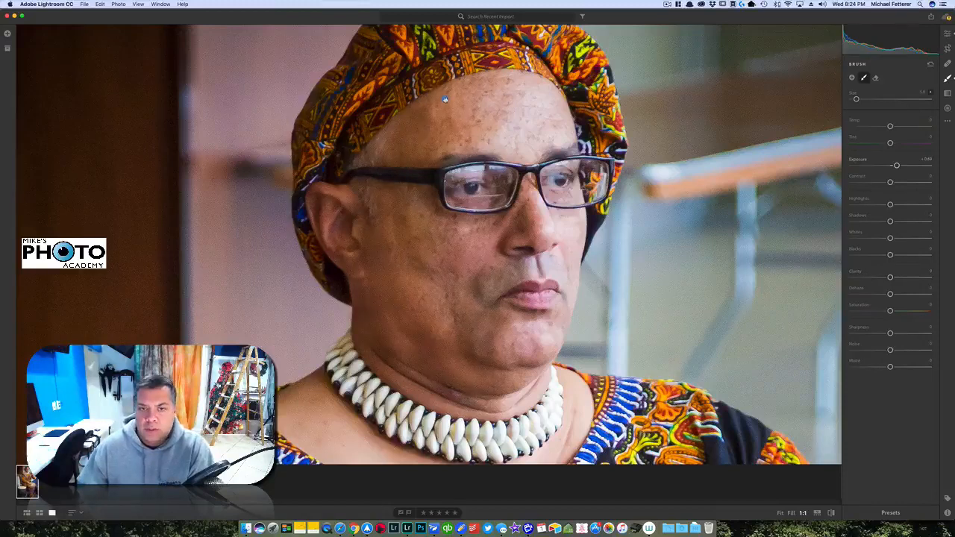
Extend the brush adjustment from the forehead down over the shadowed cheek, jaw and neck
mouse_move(444, 99)
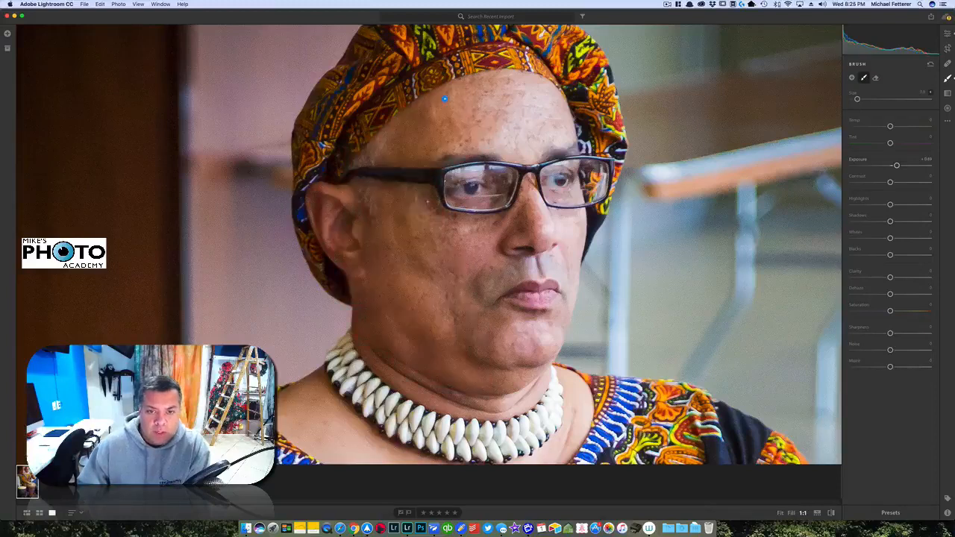
mouse_move(482, 218)
left_mouse_down()
mouse_move(465, 226)
mouse_move(468, 249)
mouse_move(448, 265)
mouse_move(457, 303)
mouse_move(472, 294)
left_mouse_up()
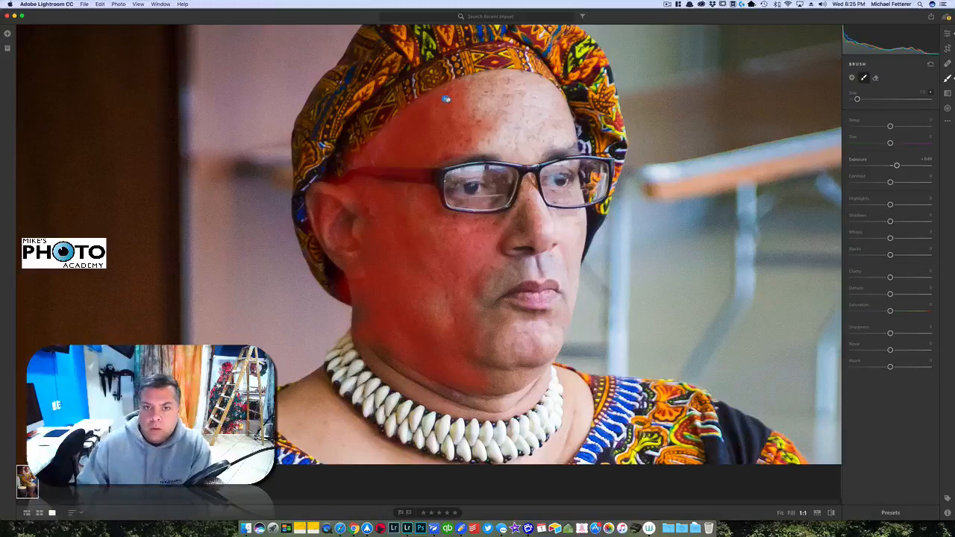
Erase part of the brush mask on the cheek below the glasses and delete the brush adjustment
left_click(876, 77)
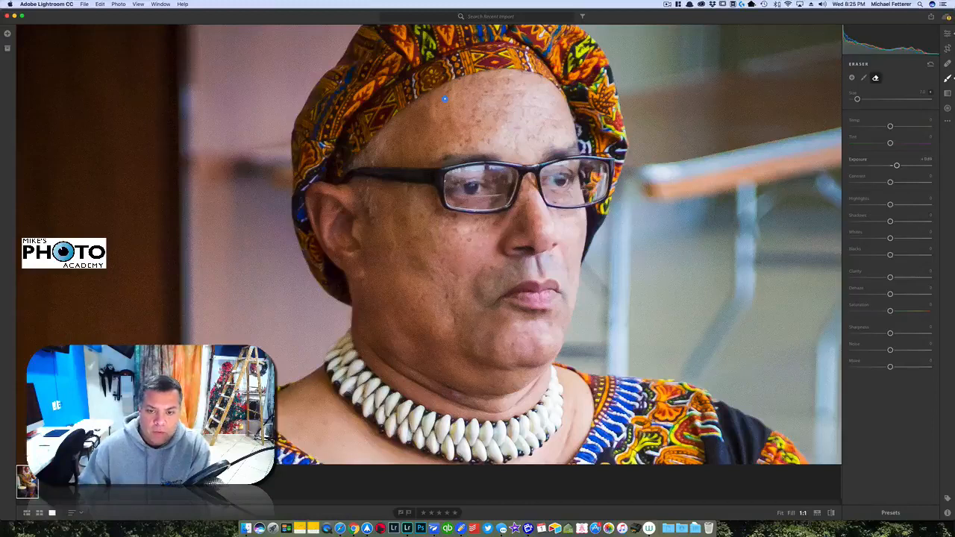
left_click_drag(432, 231, 482, 263)
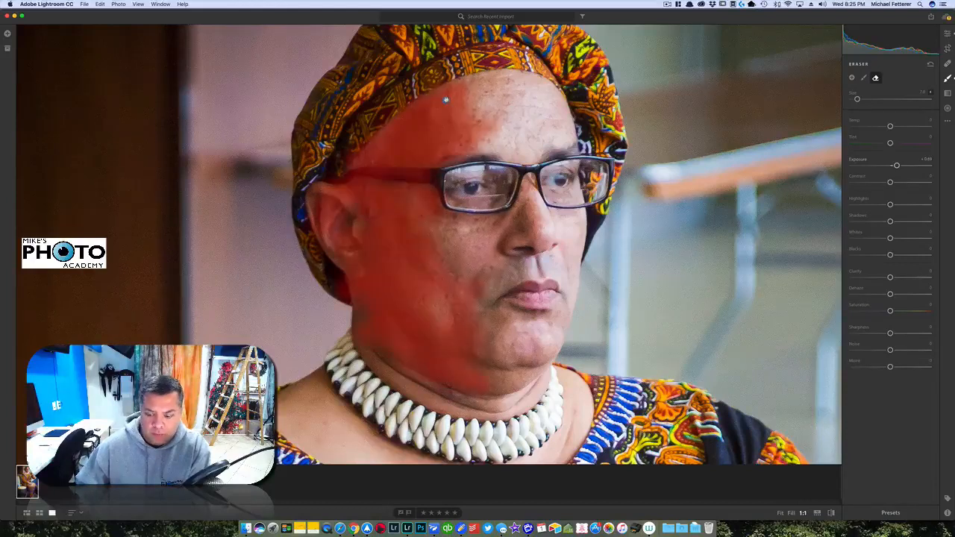
key("Delete")
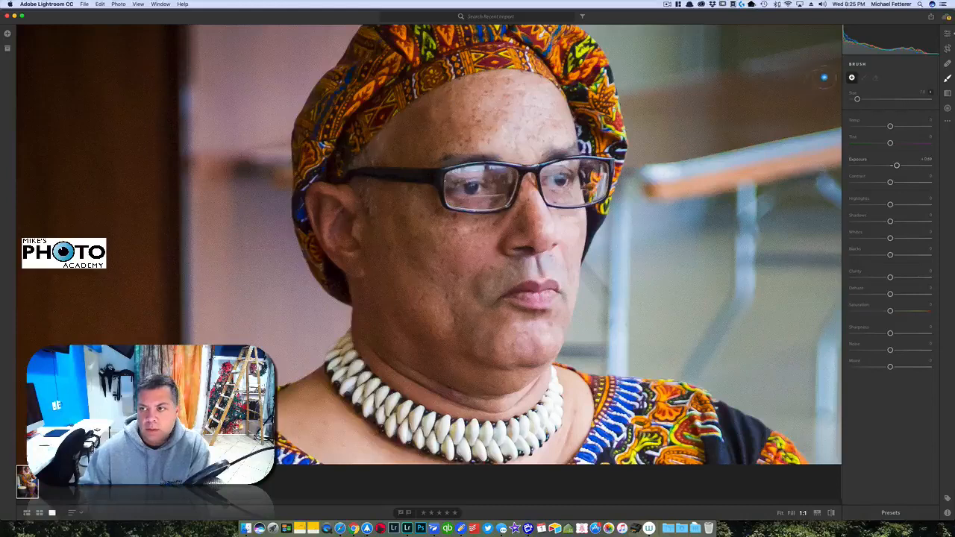
Fit the photo to the view, apply a wide vertical linear gradient over its right side, and try Exposure -4.00 before resetting it to 0
key("l")
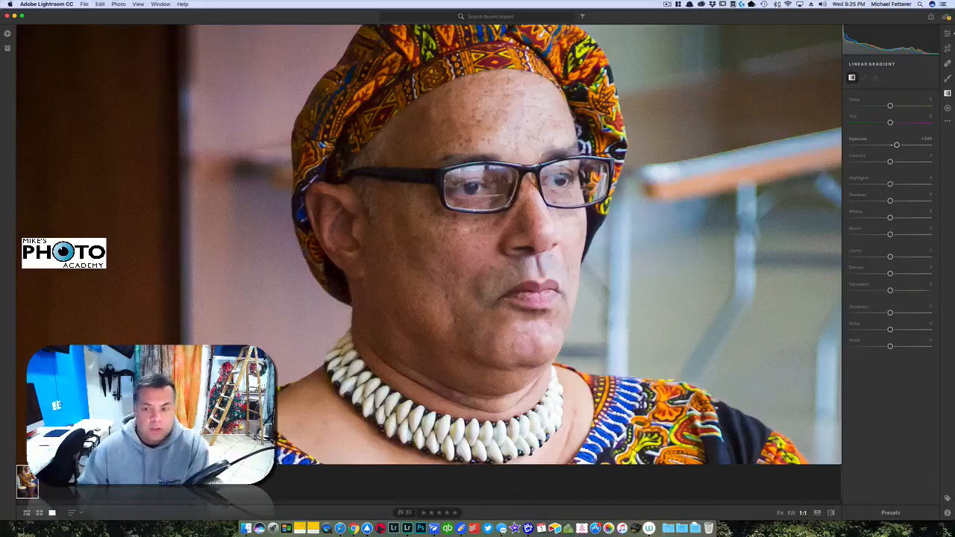
left_click(780, 513)
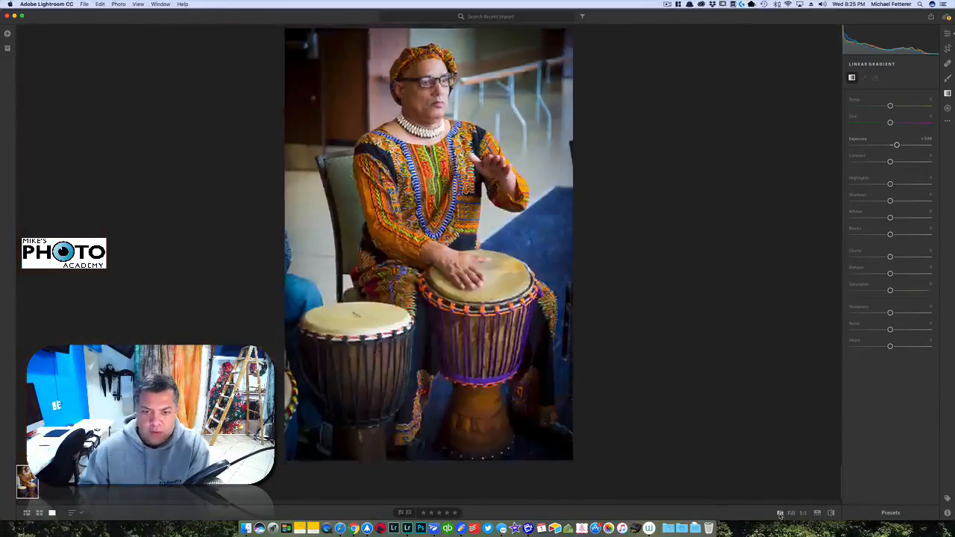
left_click_drag(601, 239, 350, 240)
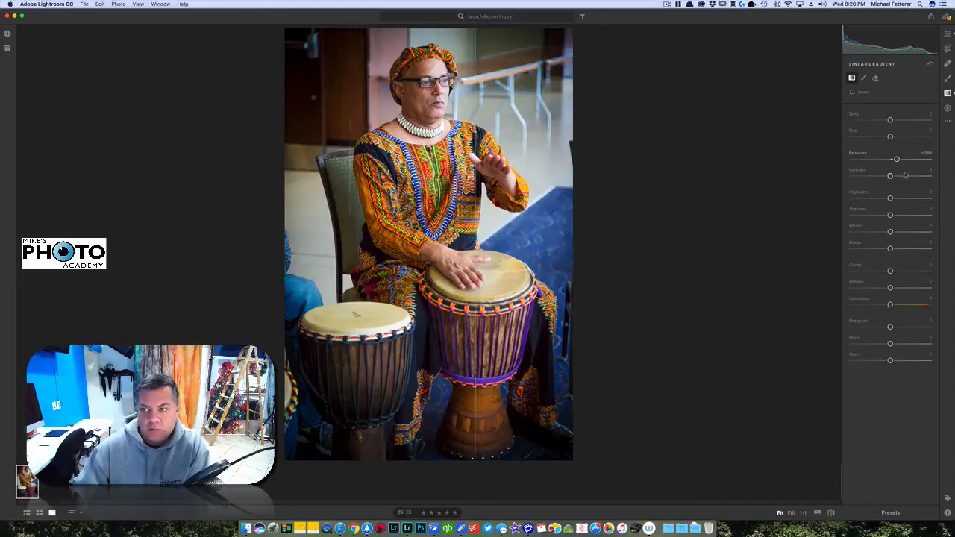
left_click_drag(896, 158, 849, 164)
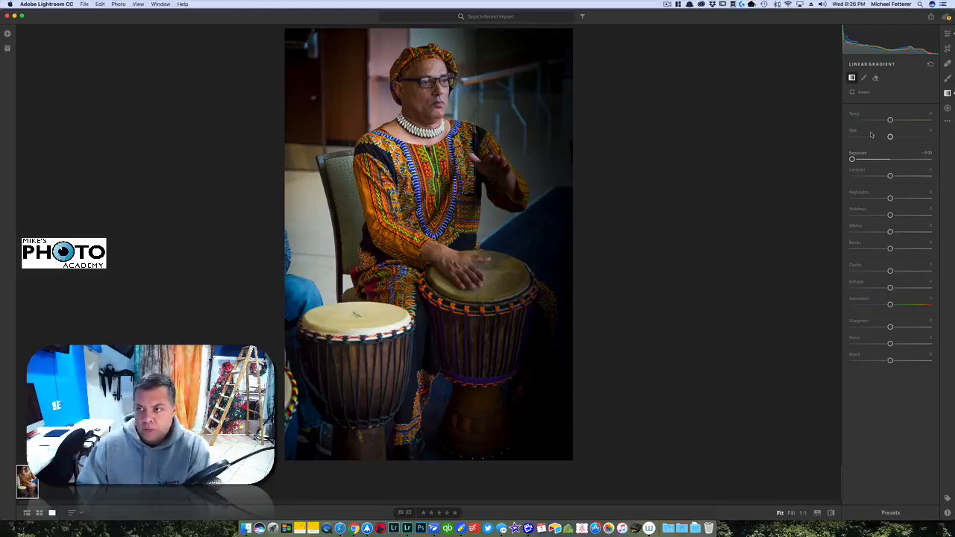
double_click(857, 153)
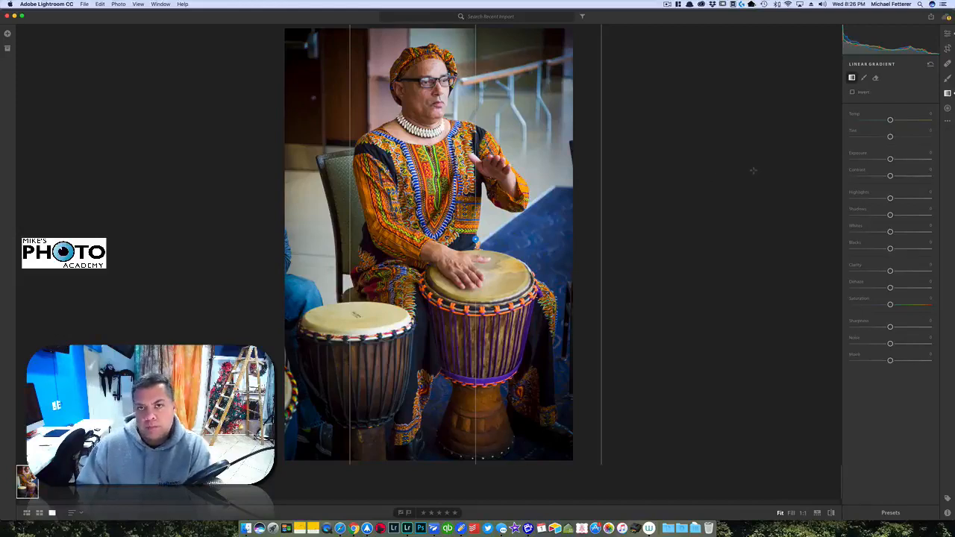
Place a circular radial gradient around the drummer's head and raise its Exposure to +2.34
key("shift+m")
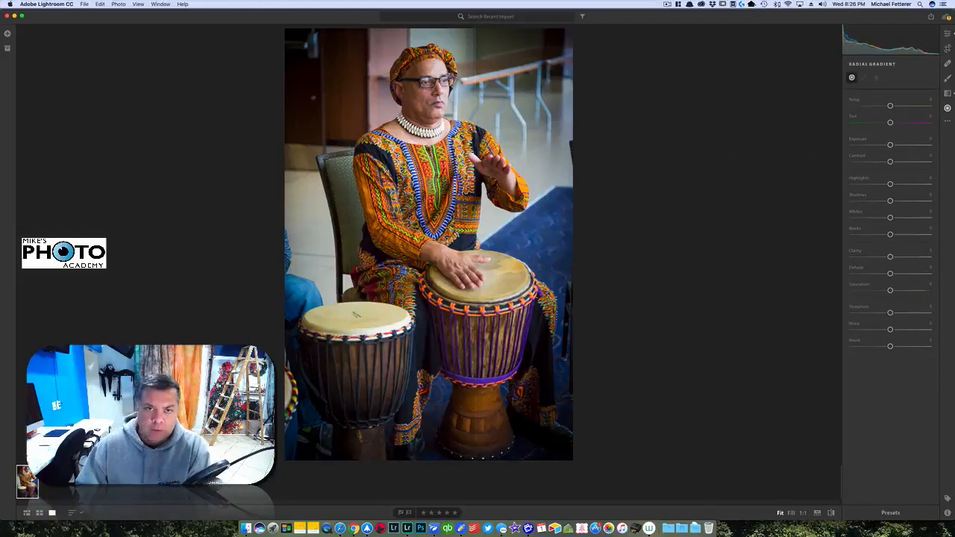
left_click_drag(426, 86, 433, 151)
left_click_drag(492, 155, 491, 149)
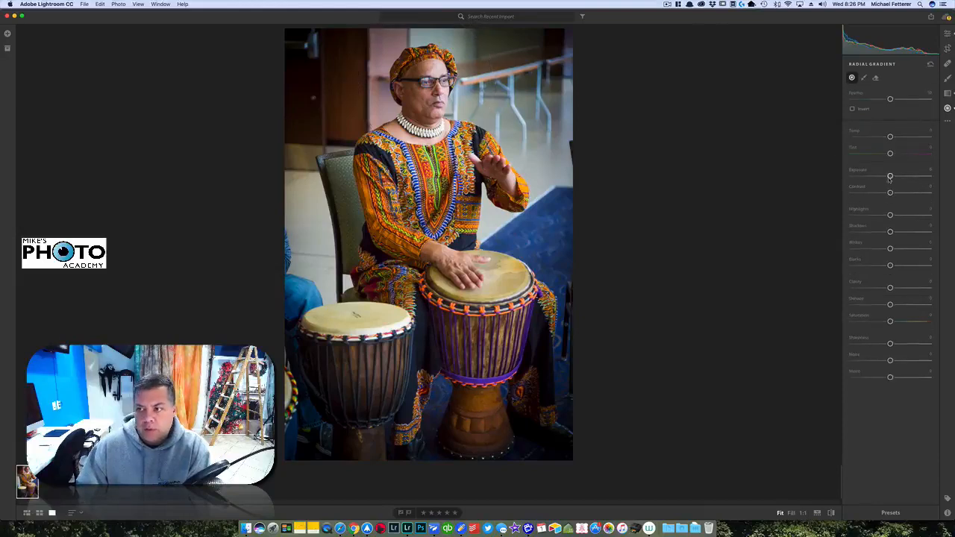
left_click_drag(890, 176, 911, 176)
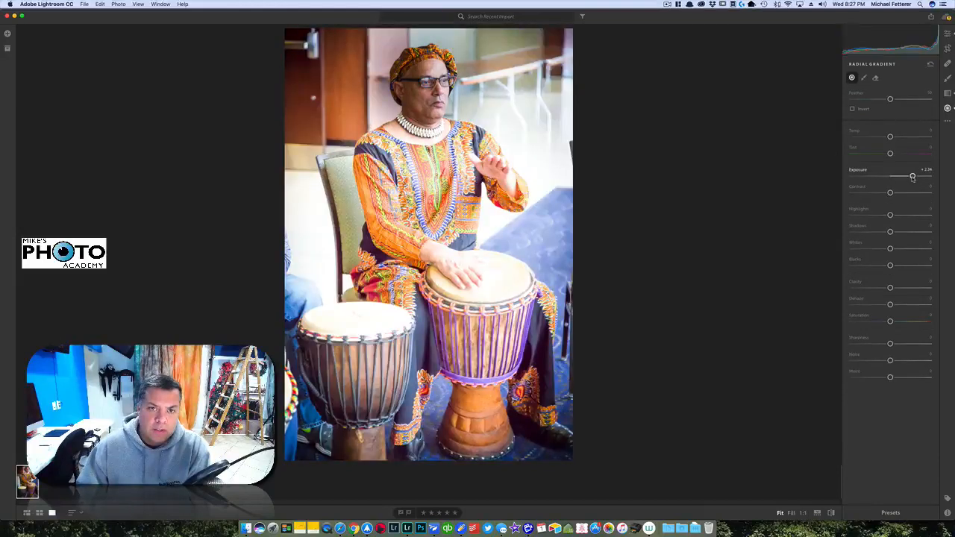
Invert the radial gradient to try a softer Exposure of about +0.75 on the head, and delete the gradient
left_click(852, 109)
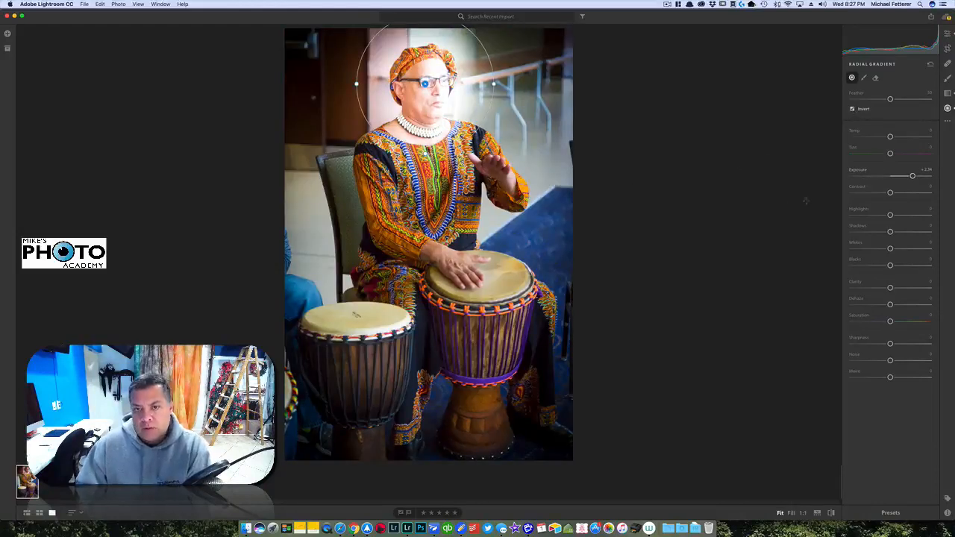
left_click_drag(911, 176, 898, 176)
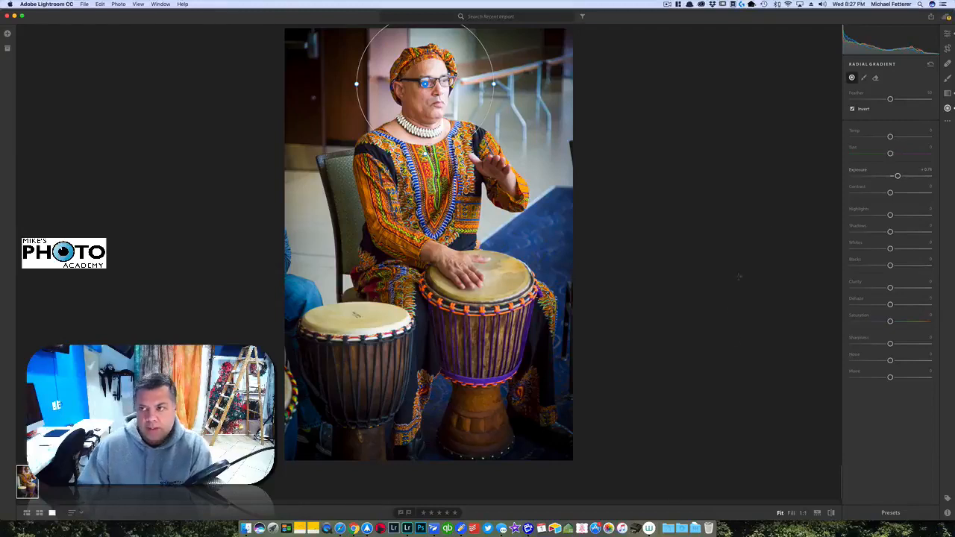
key("Delete")
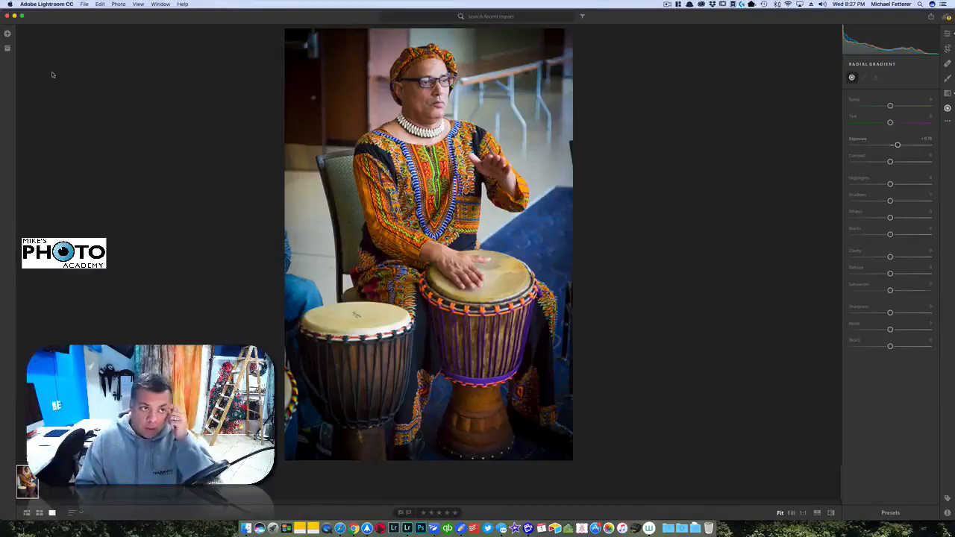
Show All Photos from the library as a grid of equal squares and browse through the thumbnails
left_click(8, 49)
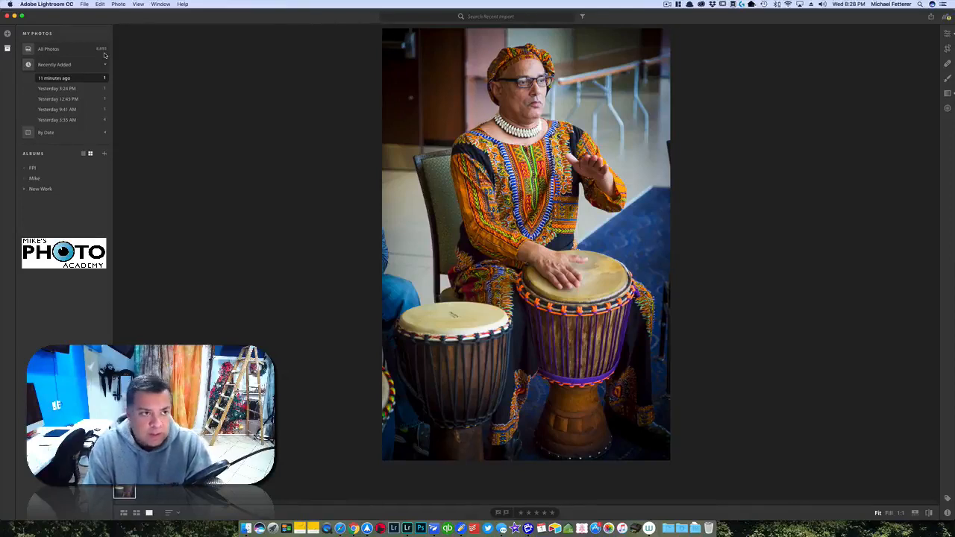
left_click(52, 50)
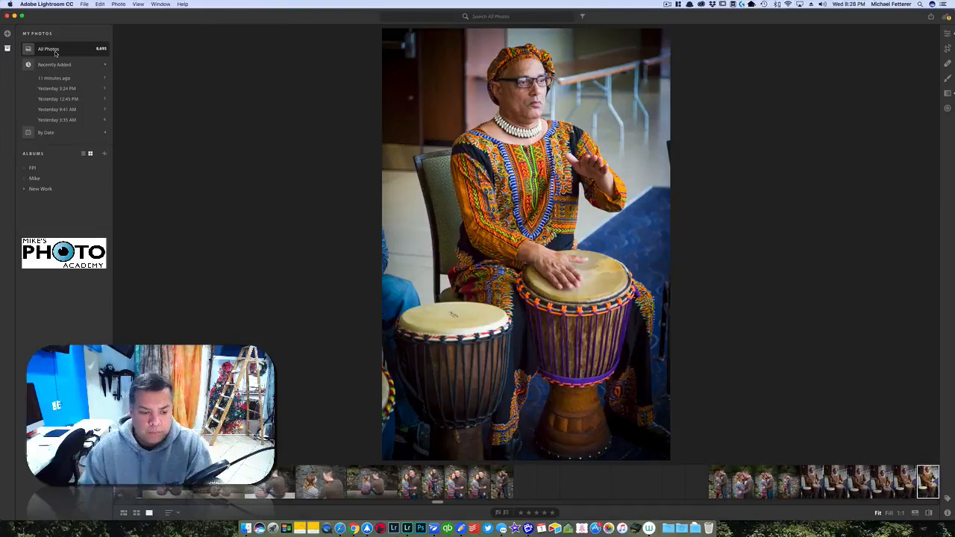
left_click(136, 513)
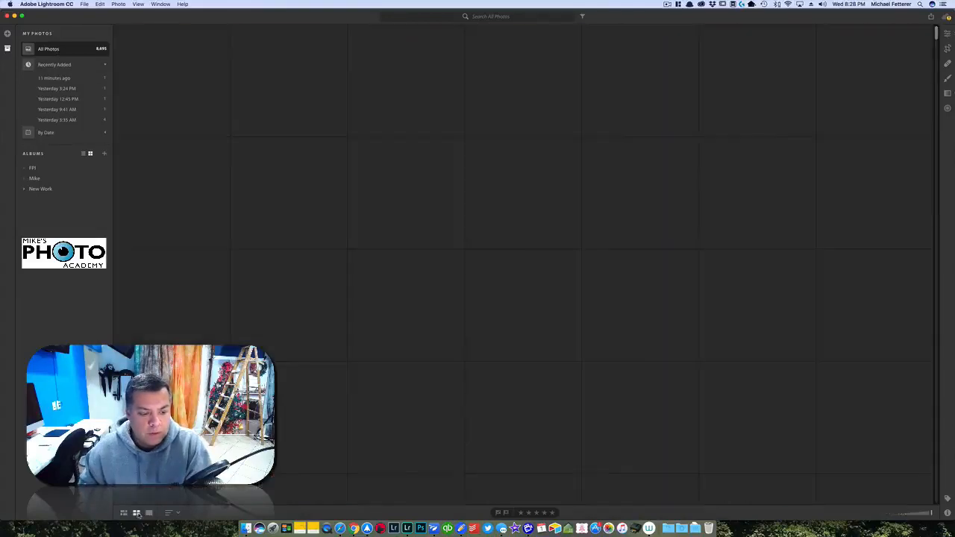
scroll(338, 248, "down", 15)
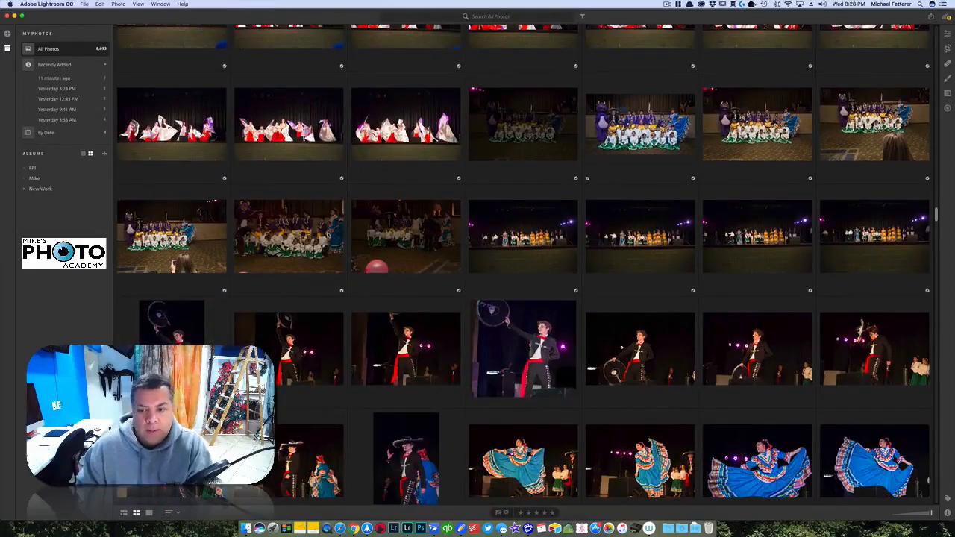
scroll(326, 233, "down", 20)
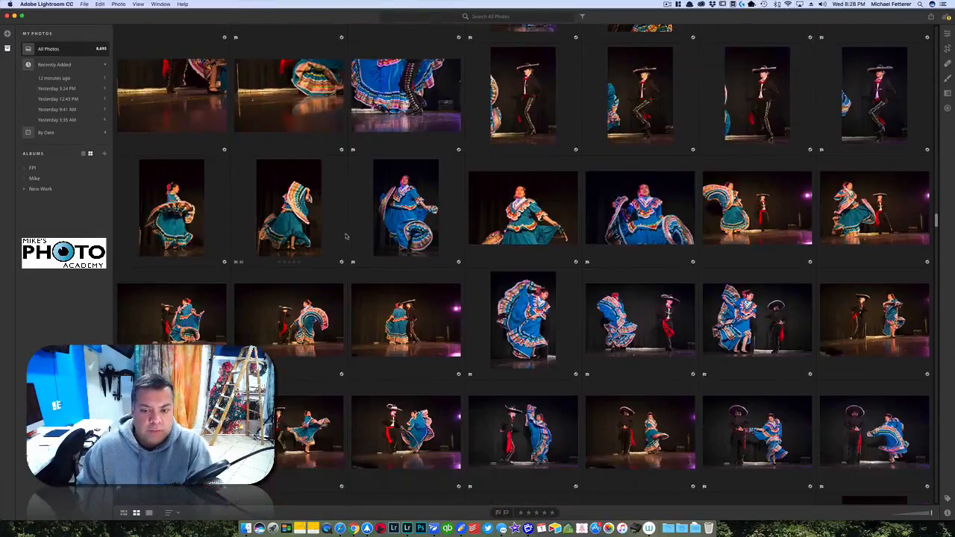
scroll(345, 236, "down", 10)
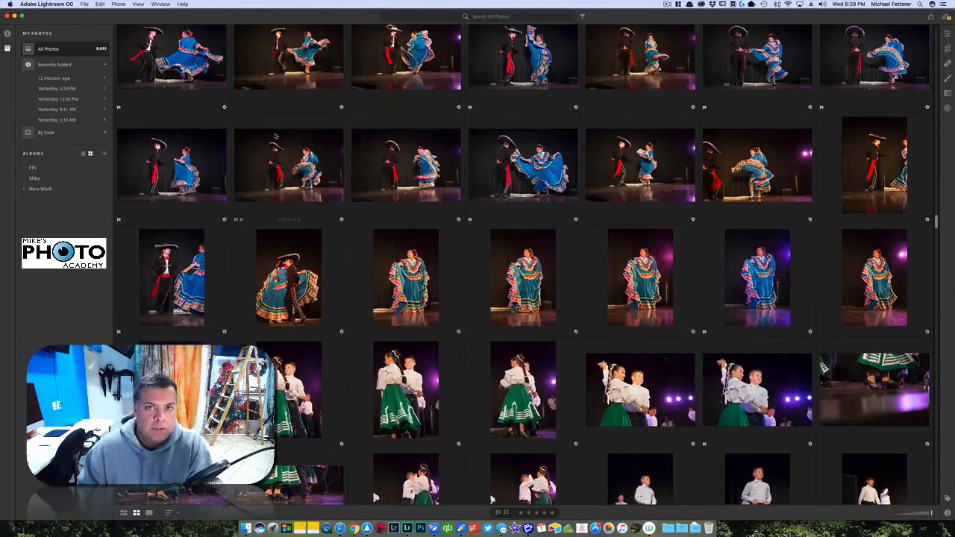
Search all photos for "DRUM"
left_click(466, 16)
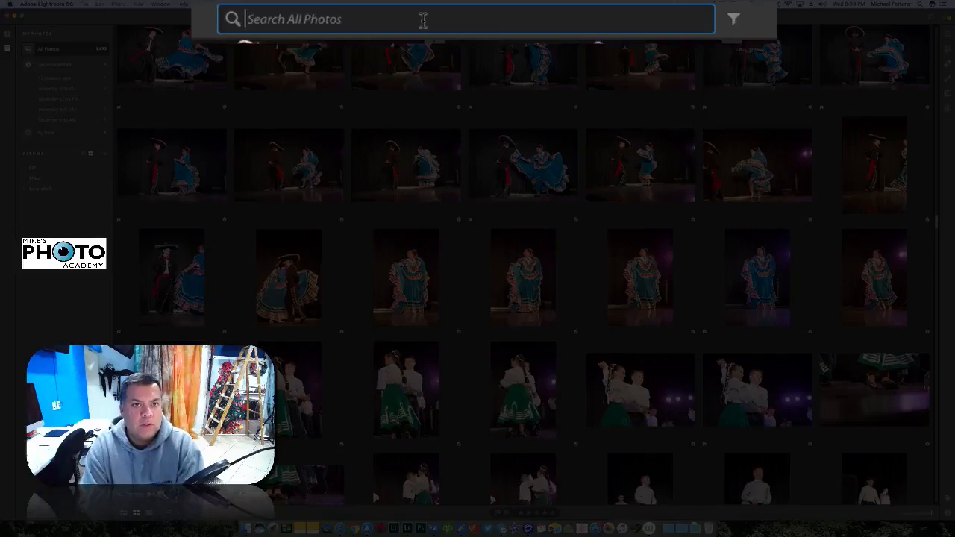
type("DRUM")
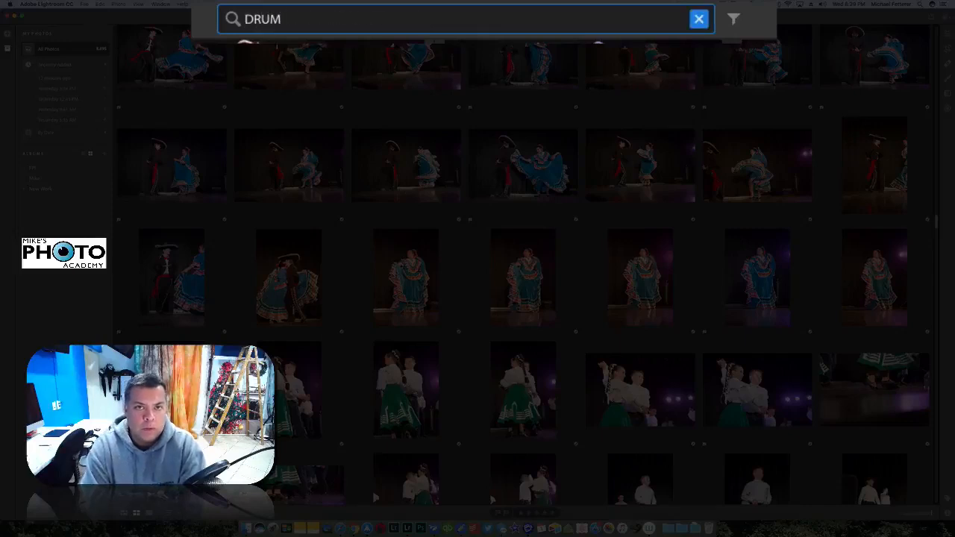
key("Return")
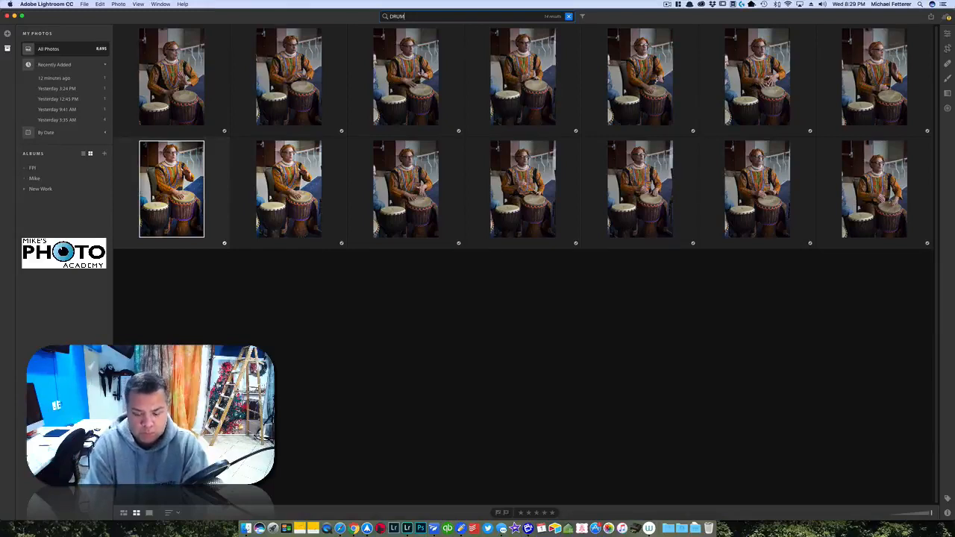
Replace the search term with "bride" and search all photos for it
key("BackSpace")
key("BackSpace")
type("bod")
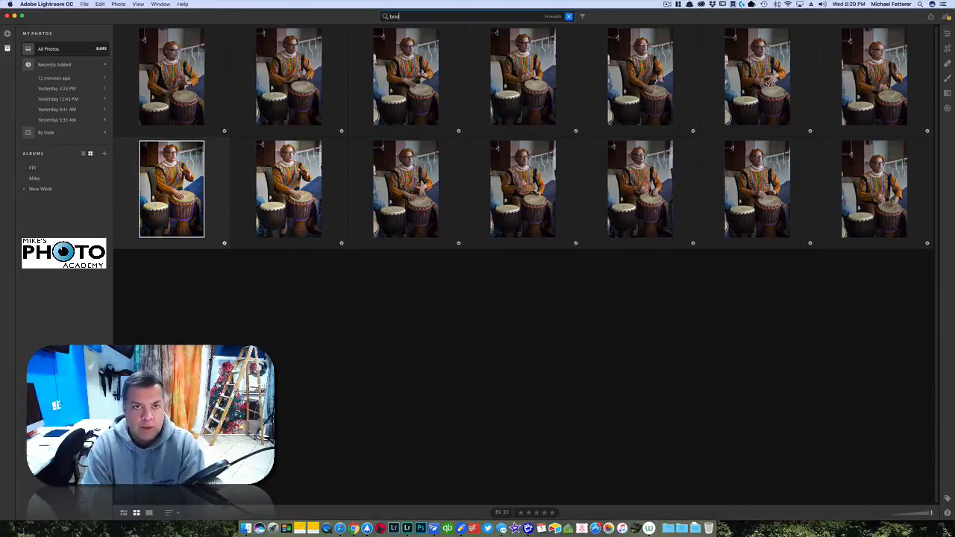
type("ride")
key("Return")
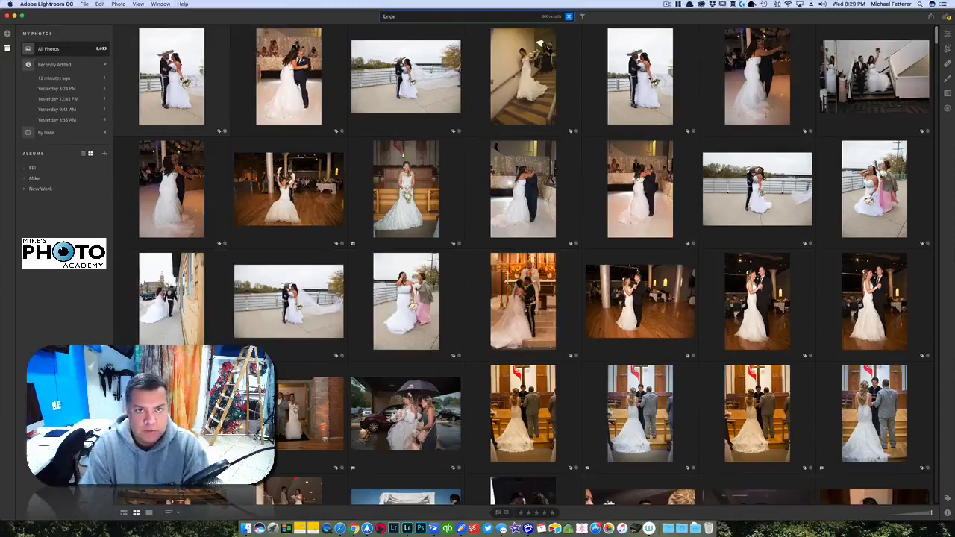
Search all photos for "tree" and look through the found thumbnails
key("BackSpace")
key("BackSpace")
key("BackSpace")
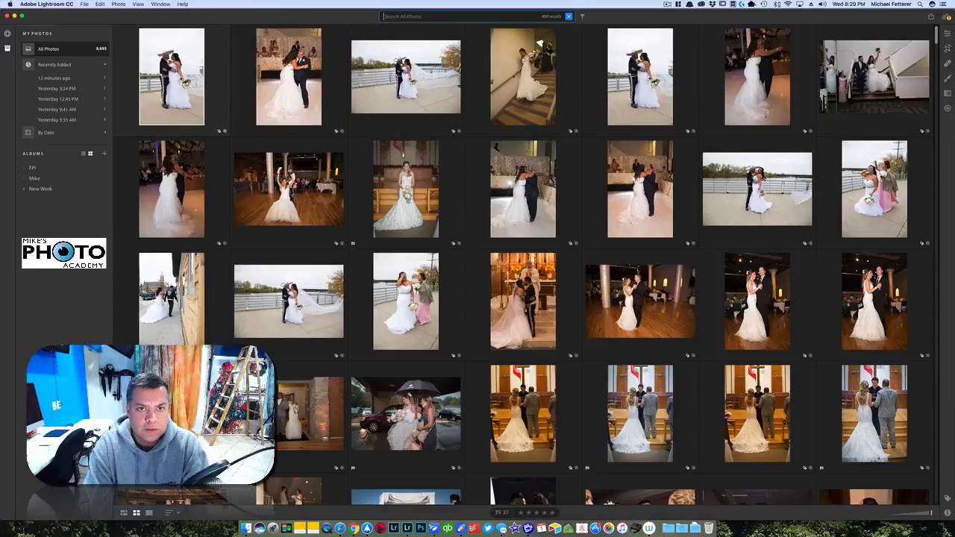
type("tree")
key("Return")
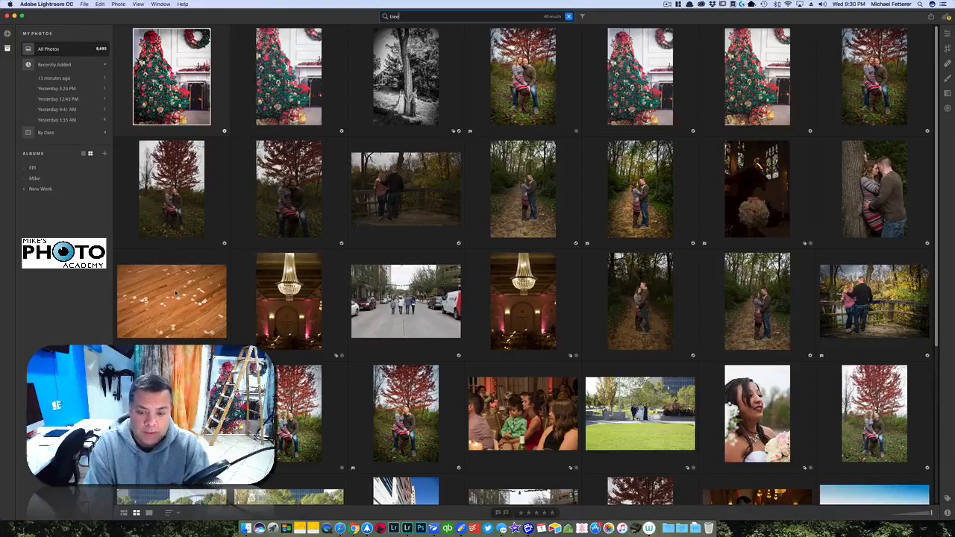
scroll(312, 271, "down", 5)
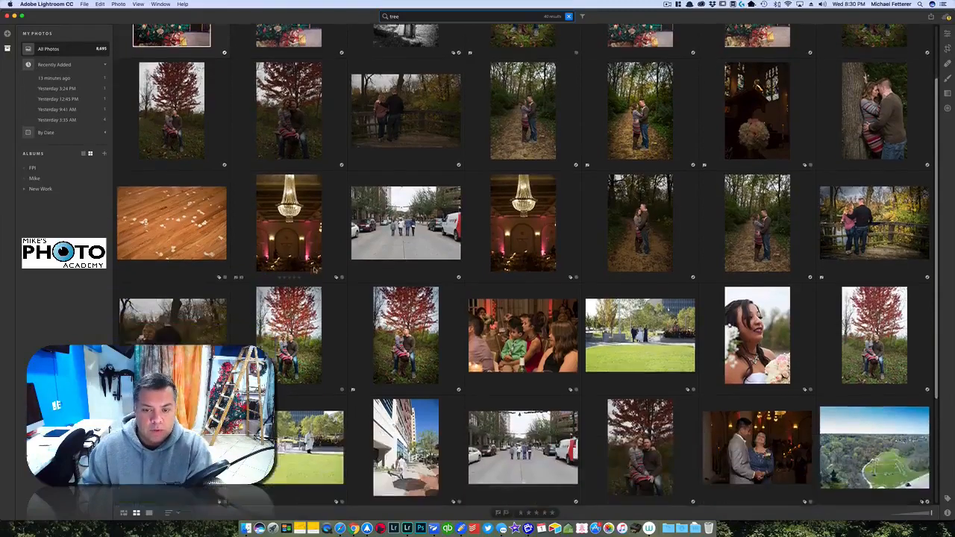
scroll(312, 271, "down", 2)
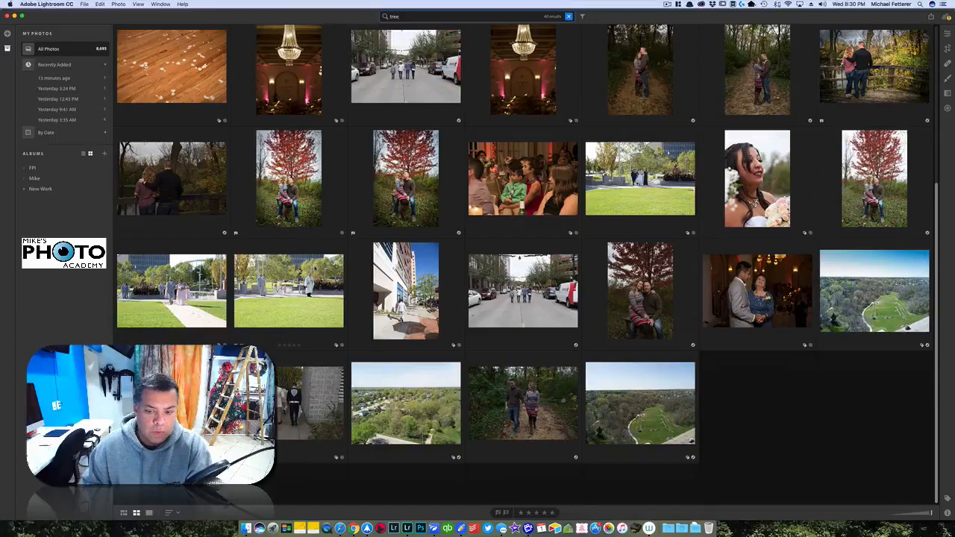
scroll(232, 199, "up", 6)
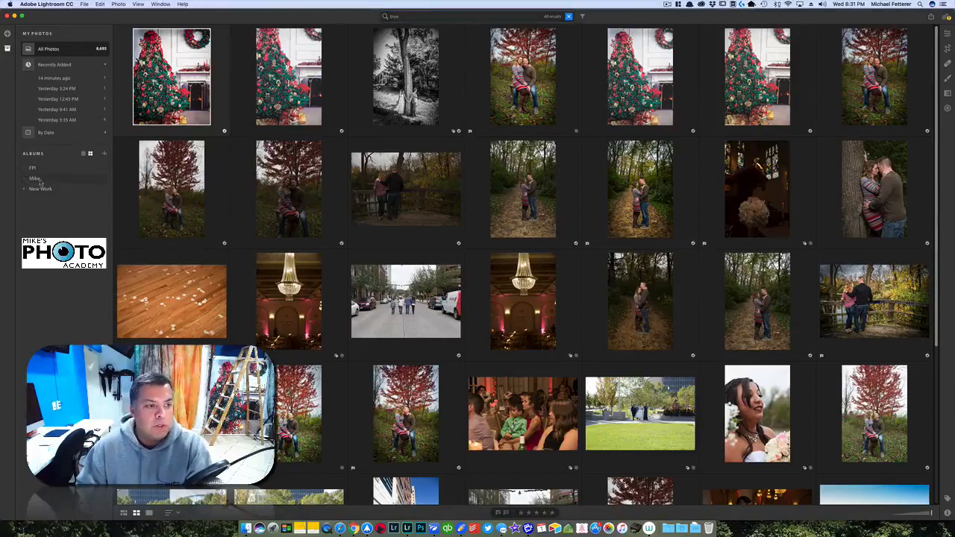
Create an album named with a person's first name in the folder between FPI and New Work, including the selected photo
right_click(42, 180)
left_click(65, 194)
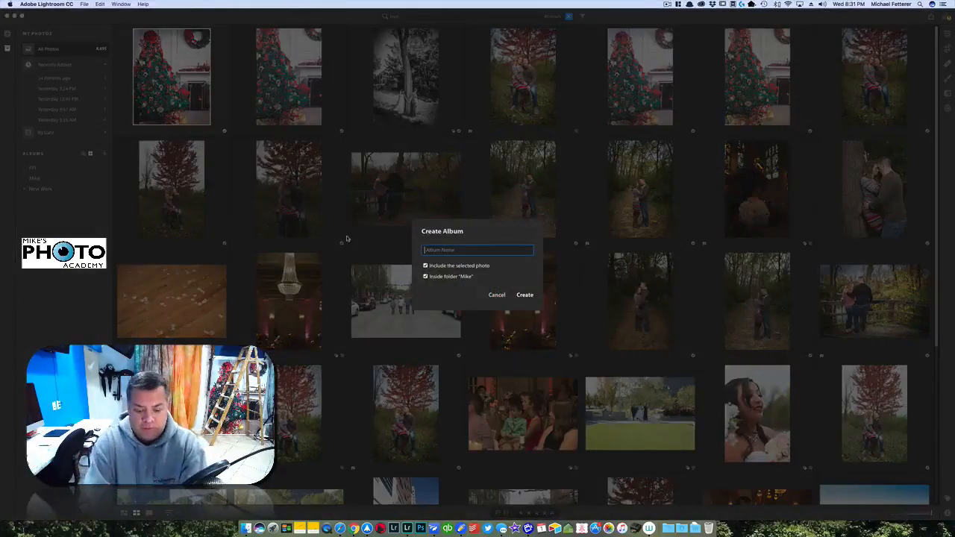
type("Philip")
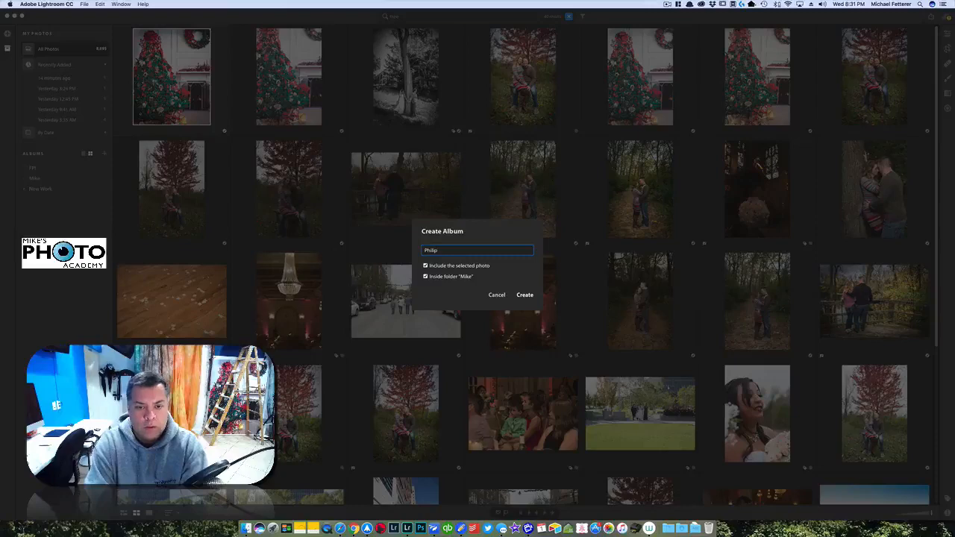
key("Return")
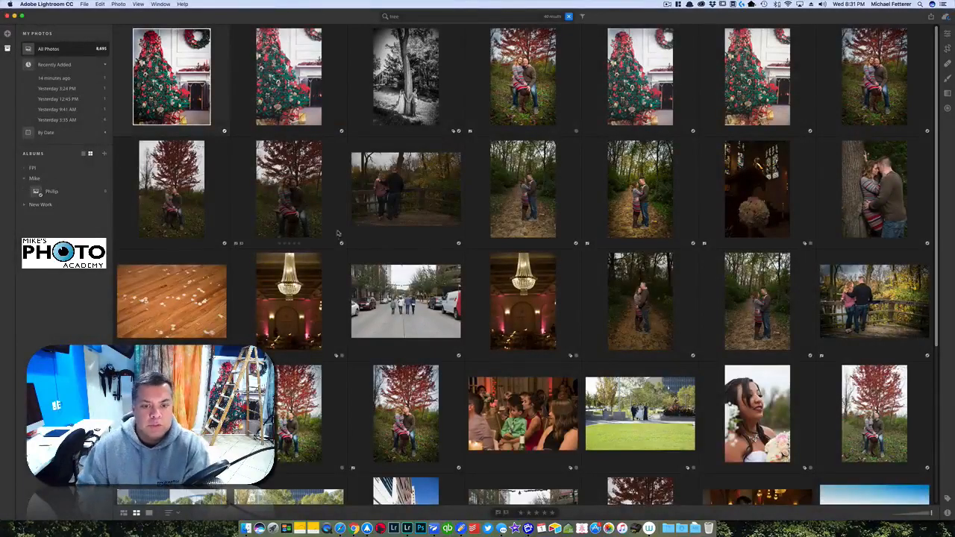
Search all photos for "drum" and try to add all the found photos to the new album's folder
left_click(408, 16)
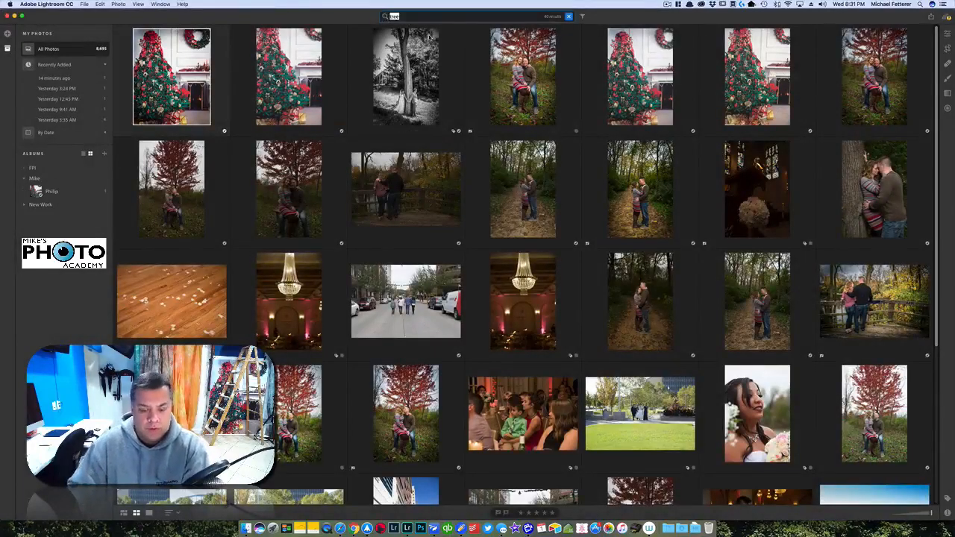
type("drum")
key("Return")
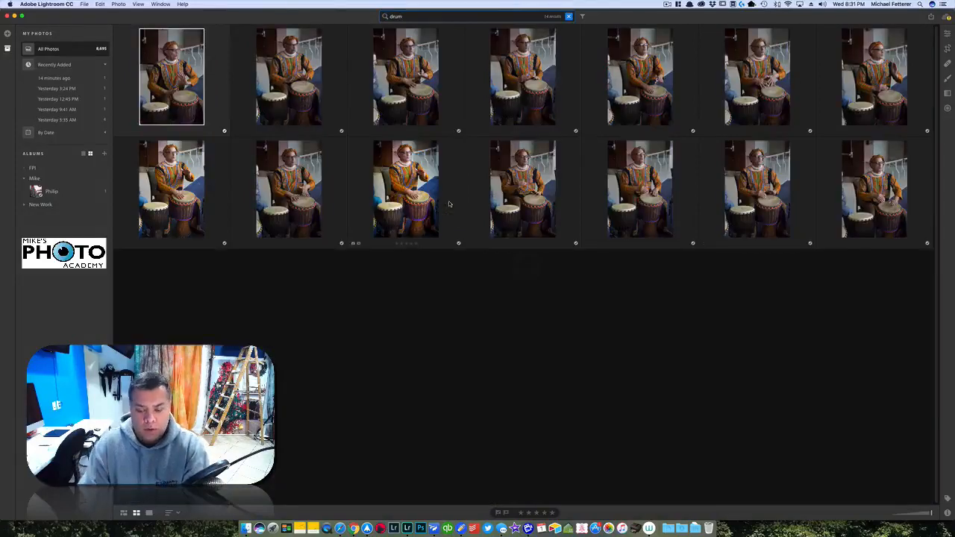
left_click(449, 203)
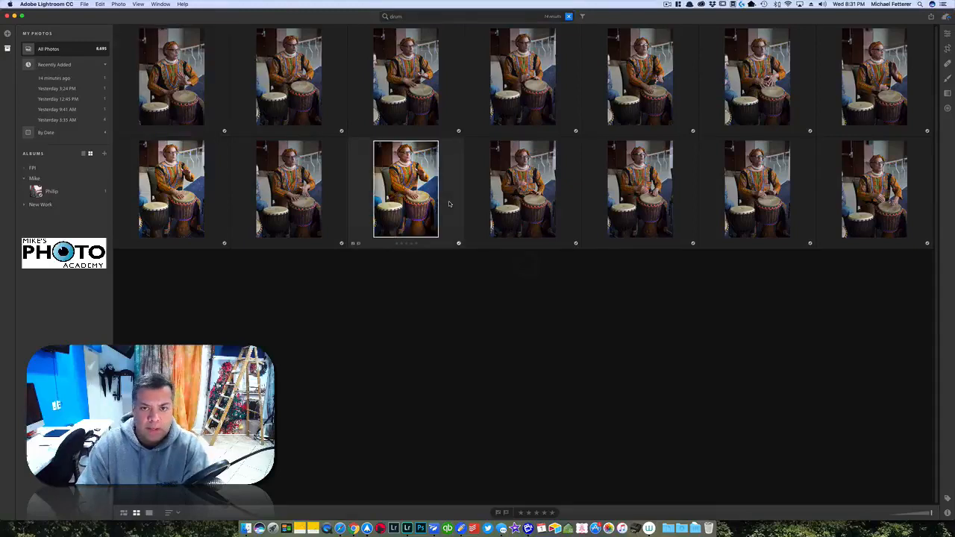
key("super+a")
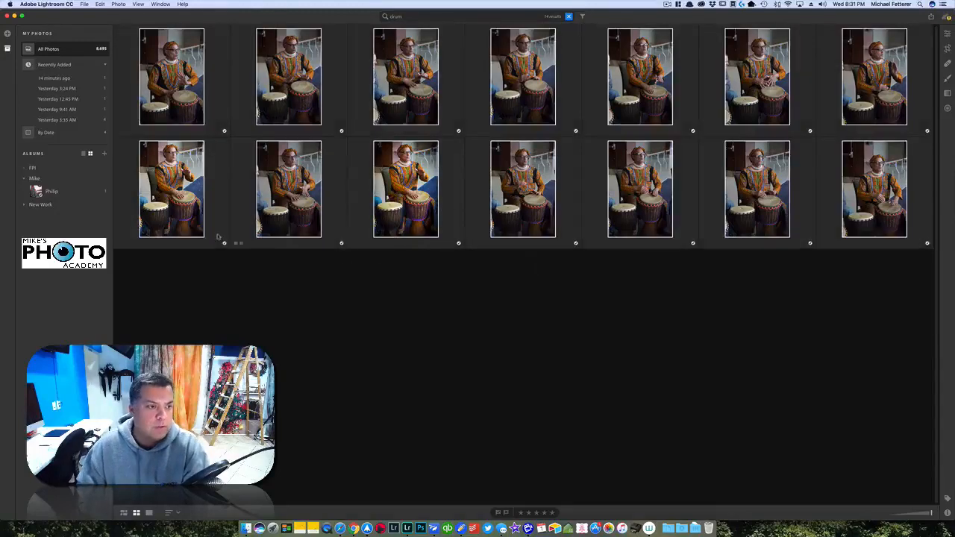
left_click_drag(172, 217, 25, 180)
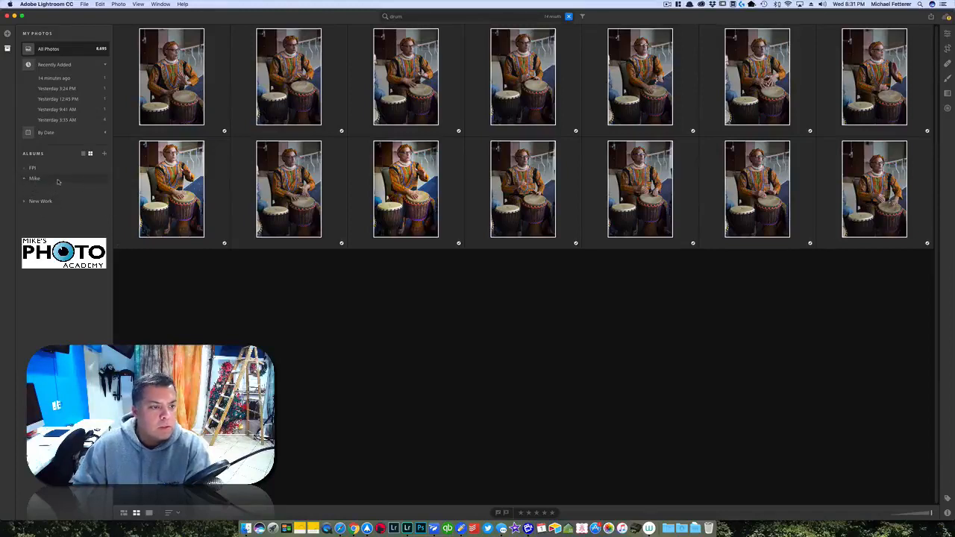
right_click(60, 179)
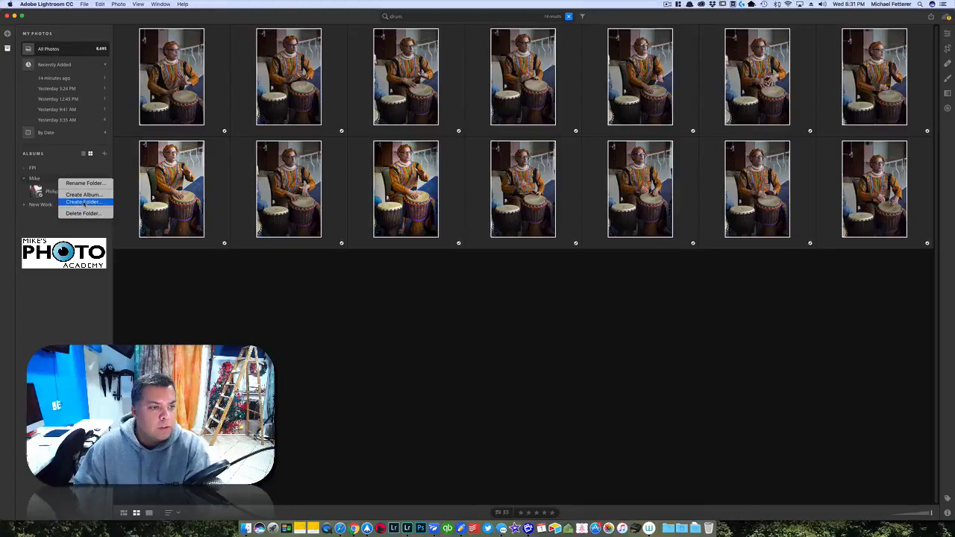
left_click(85, 202)
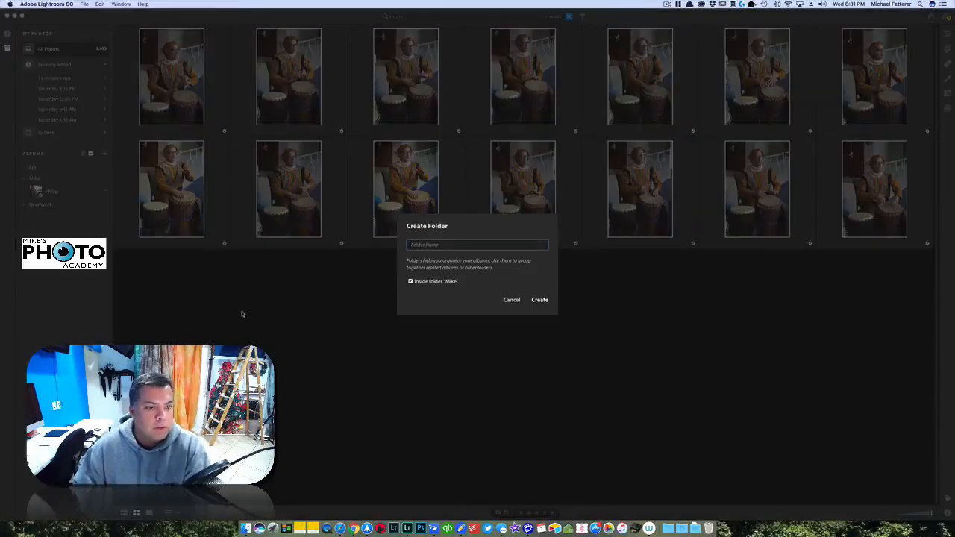
left_click(510, 299)
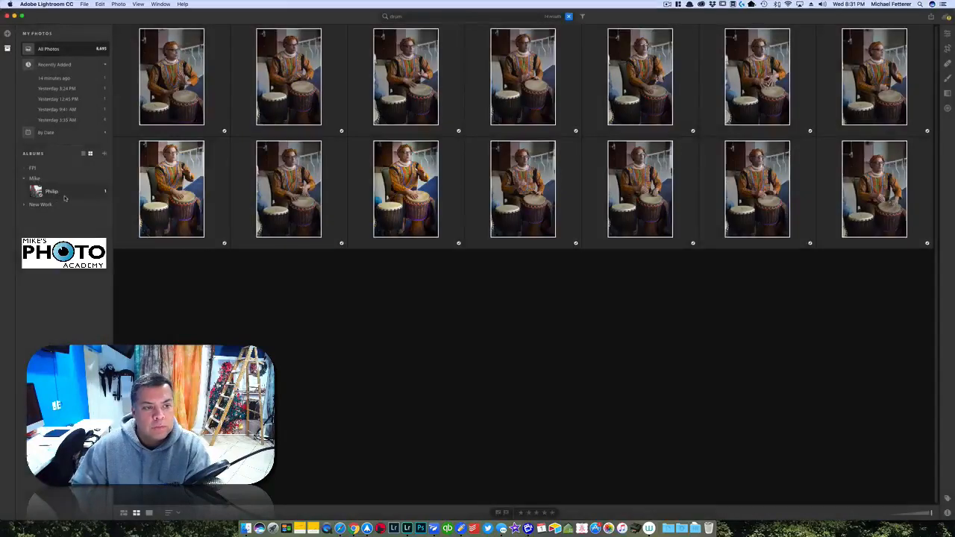
Open the newly created album and return to All Photos
left_click(75, 193)
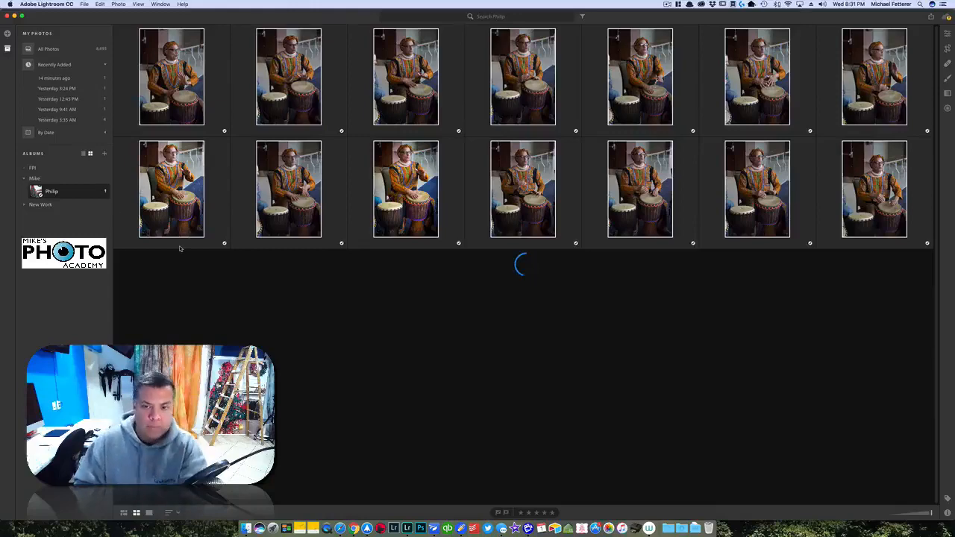
left_click(67, 50)
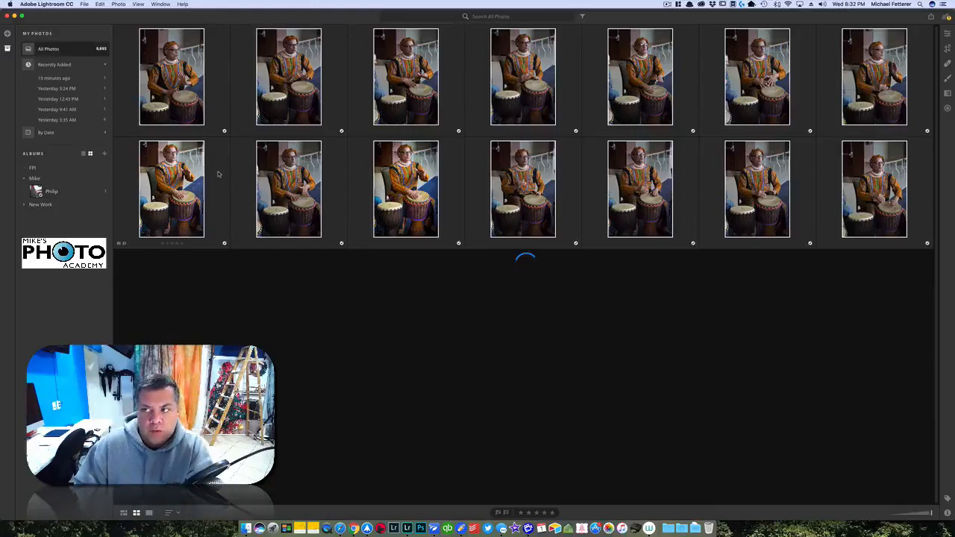